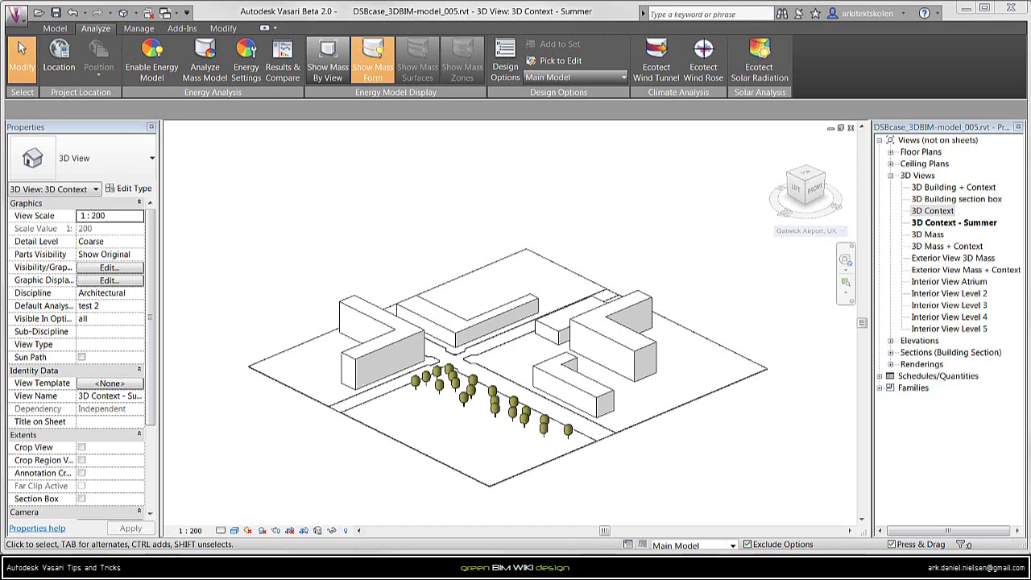
# Open the project location settings and search for Copenhagen as the project address.
pyautogui.click(352, 219)
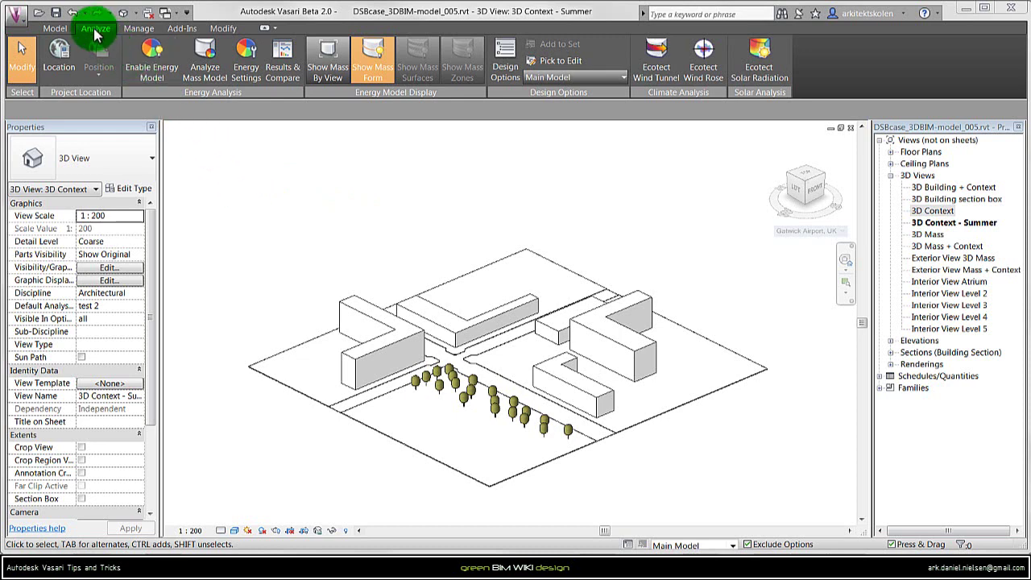
pyautogui.click(56, 71)
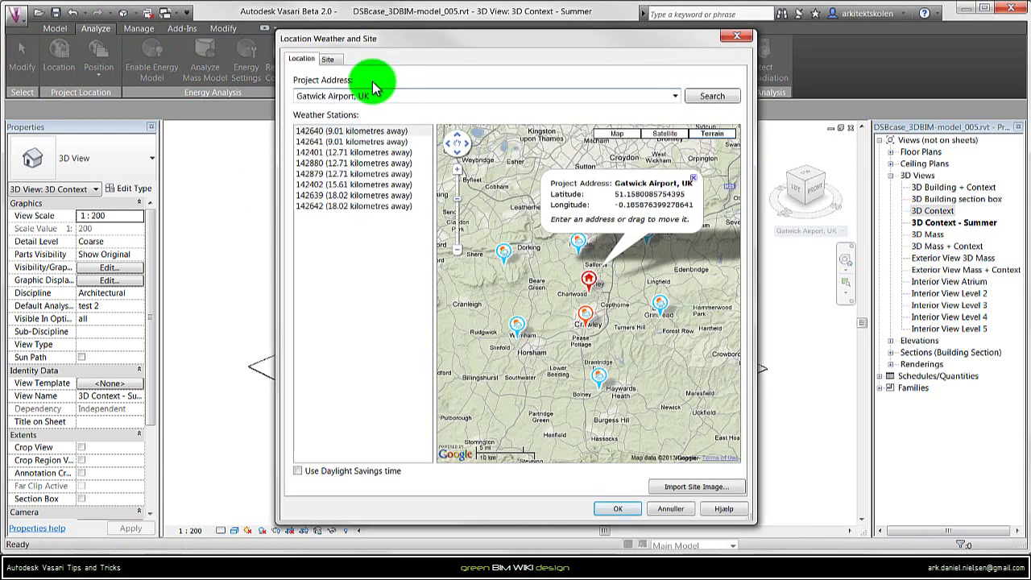
pyautogui.click(393, 96)
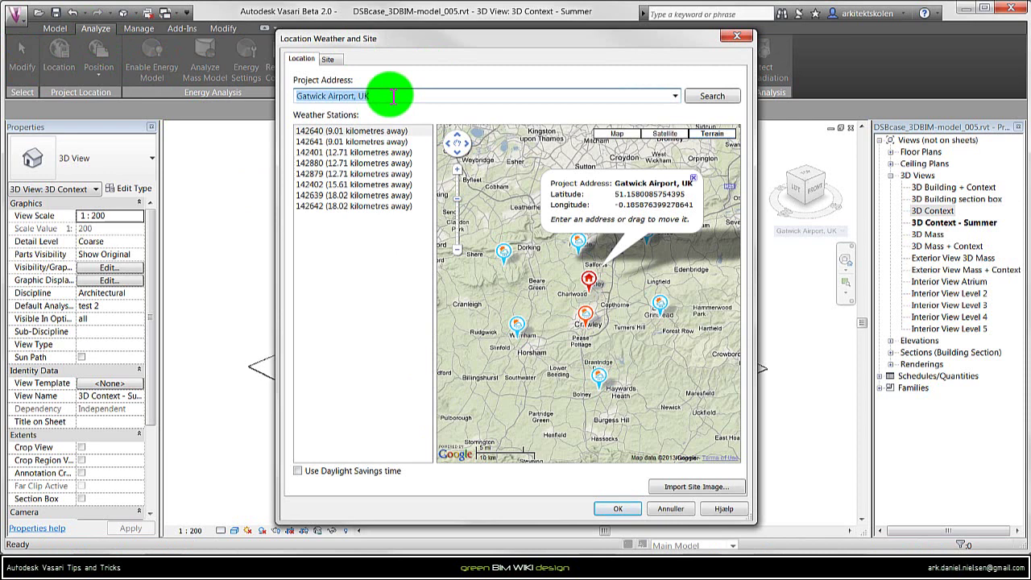
pyautogui.write('Cop')
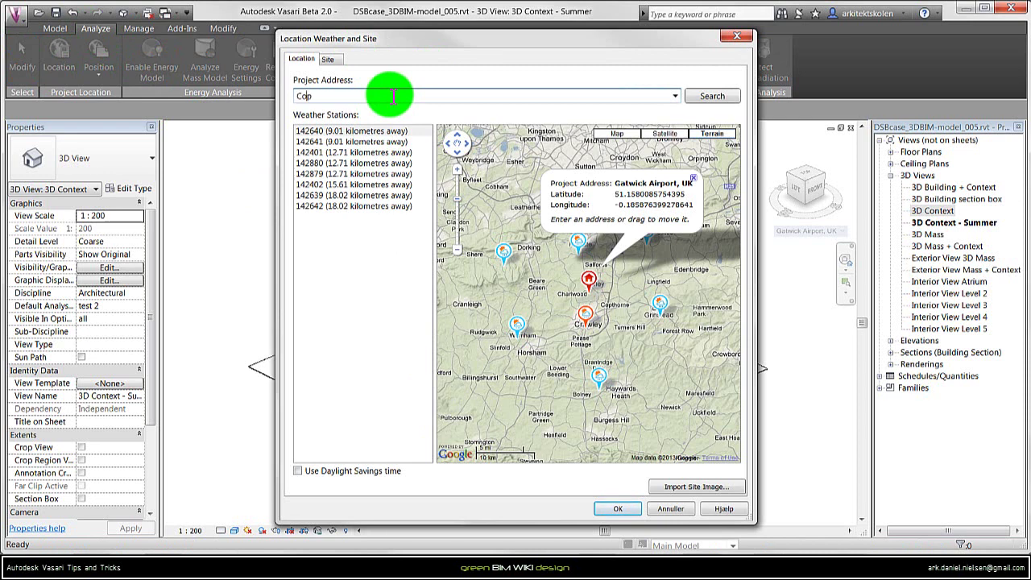
pyautogui.write('enhagen')
pyautogui.click(706, 97)
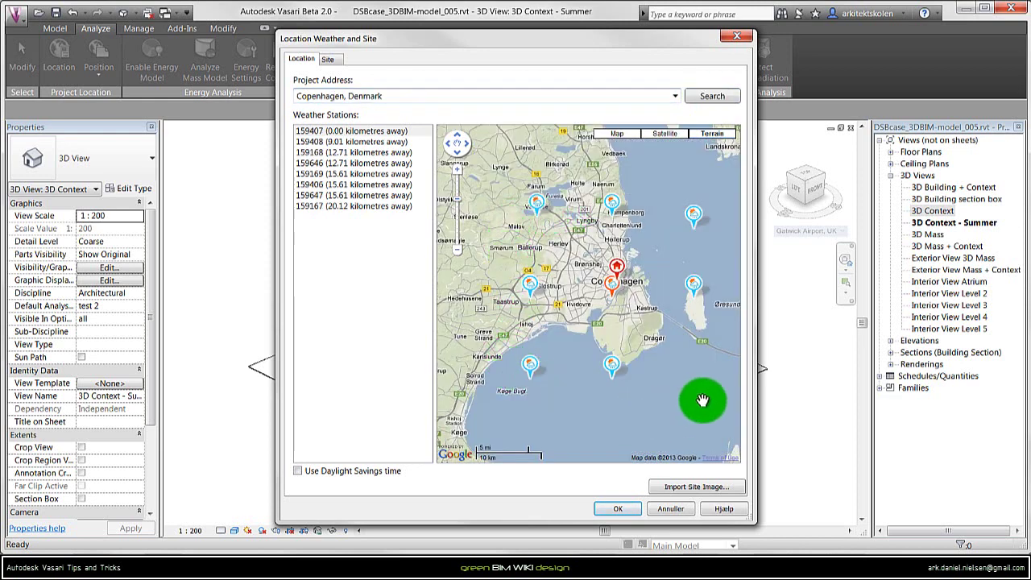
# Move the project location marker northwest of Copenhagen to about latitude 55.723, longitude 12.443.
pyautogui.click(539, 202)
pyautogui.click(530, 349)
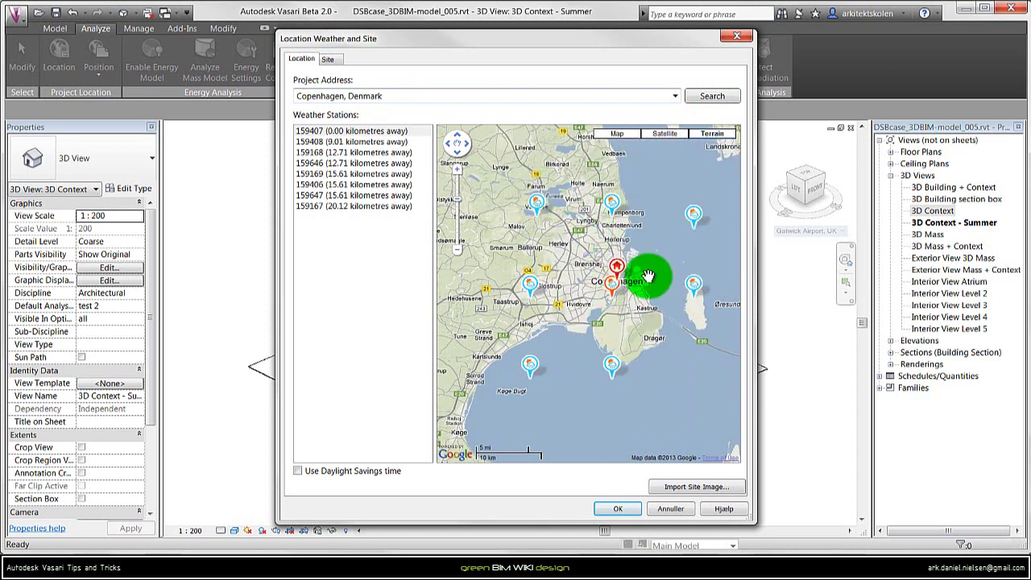
pyautogui.moveTo(656, 281); pyautogui.dragTo(653, 284)
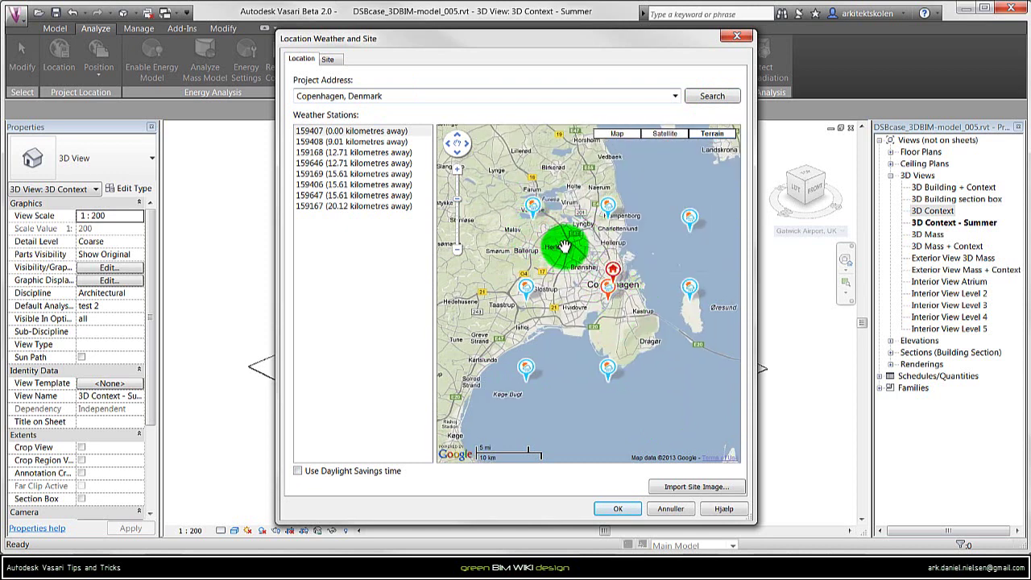
pyautogui.click(613, 272)
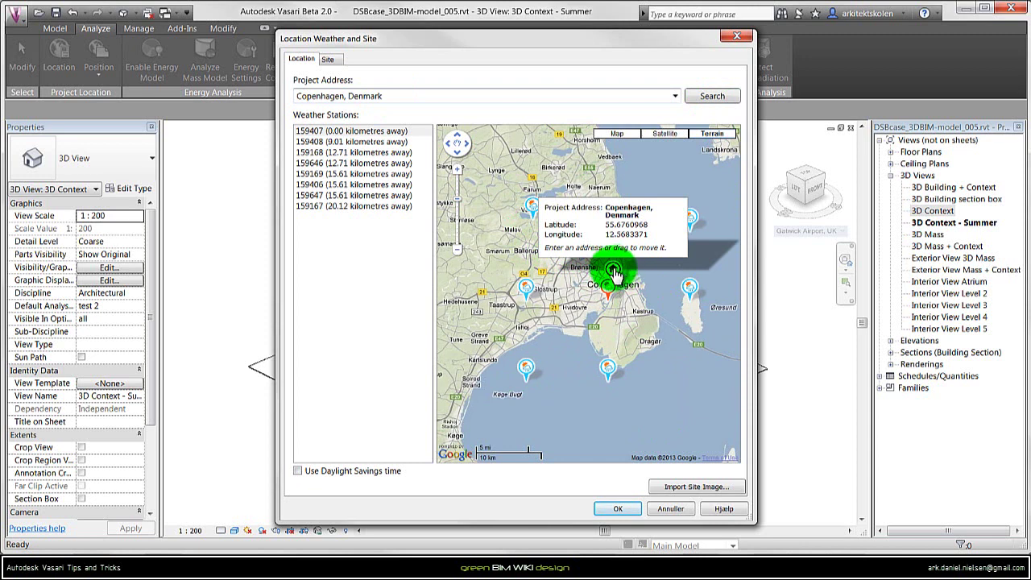
pyautogui.moveTo(614, 272)
pyautogui.mouseDown()
pyautogui.moveTo(555, 249)
pyautogui.moveTo(557, 239)
pyautogui.mouseUp()
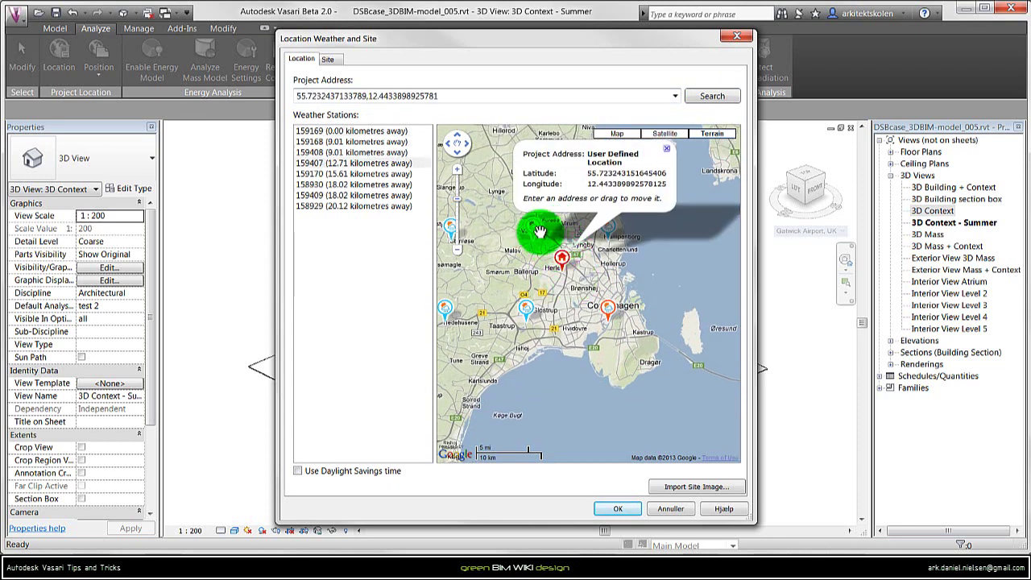
# Compare the nearby weather stations' details, choose station 159169, check the project marker and accept the location settings.
pyautogui.click(543, 238)
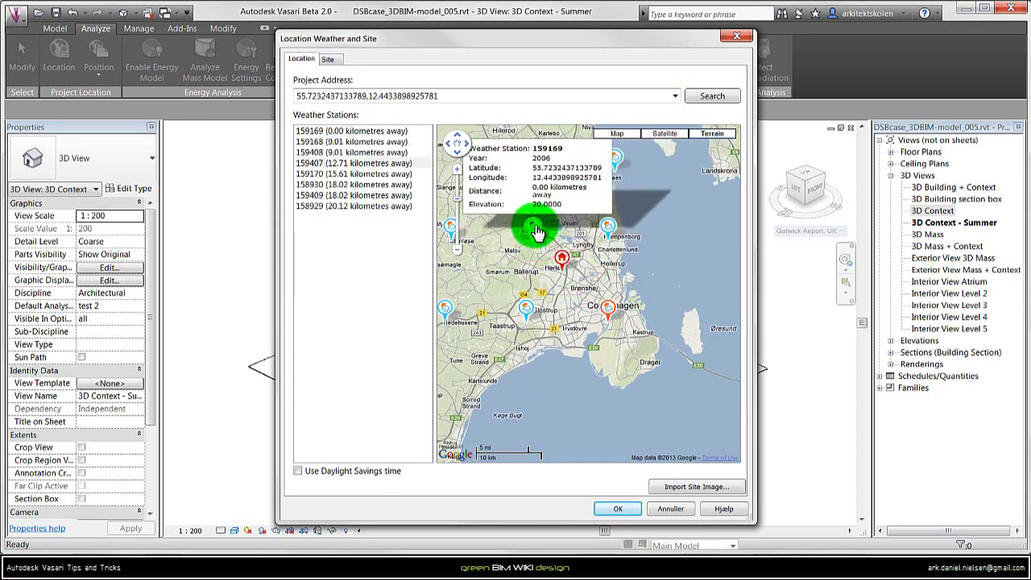
pyautogui.click(609, 310)
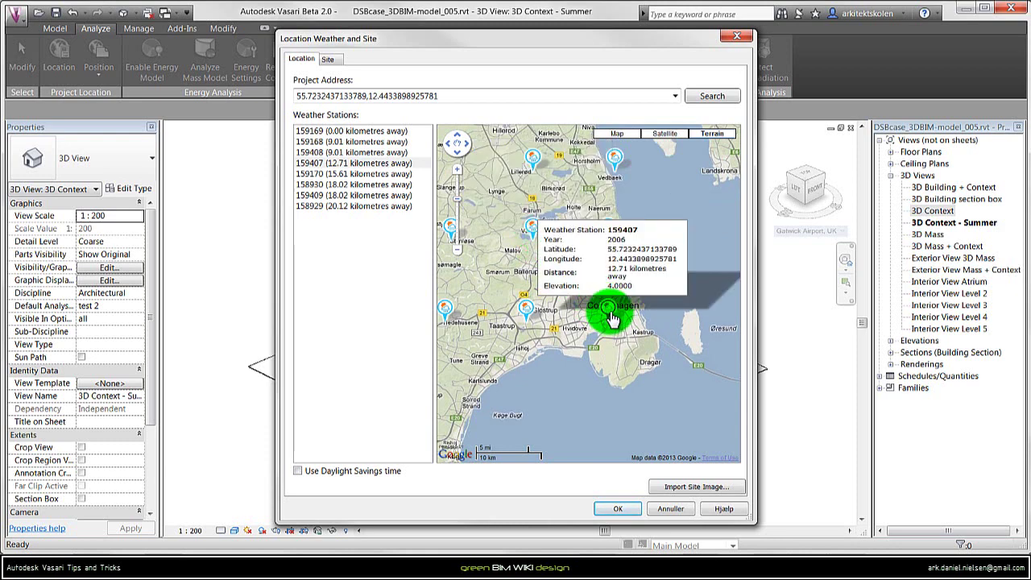
pyautogui.click(533, 228)
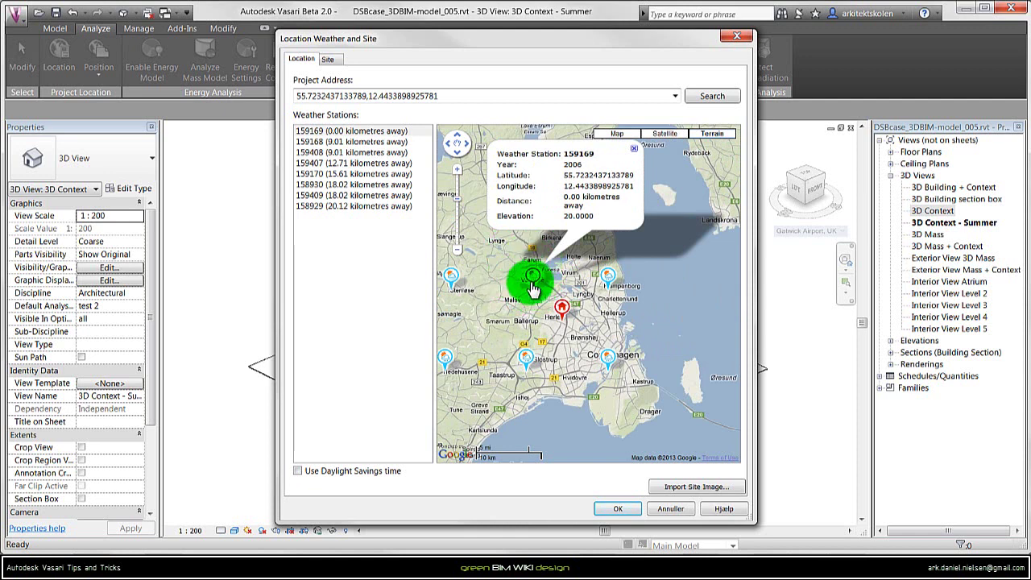
pyautogui.click(522, 280)
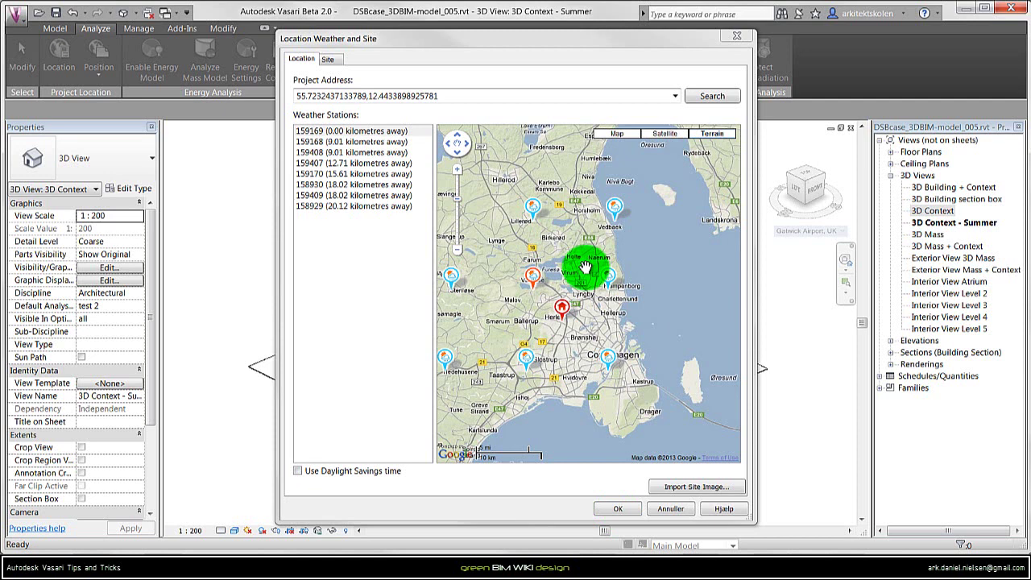
pyautogui.click(563, 309)
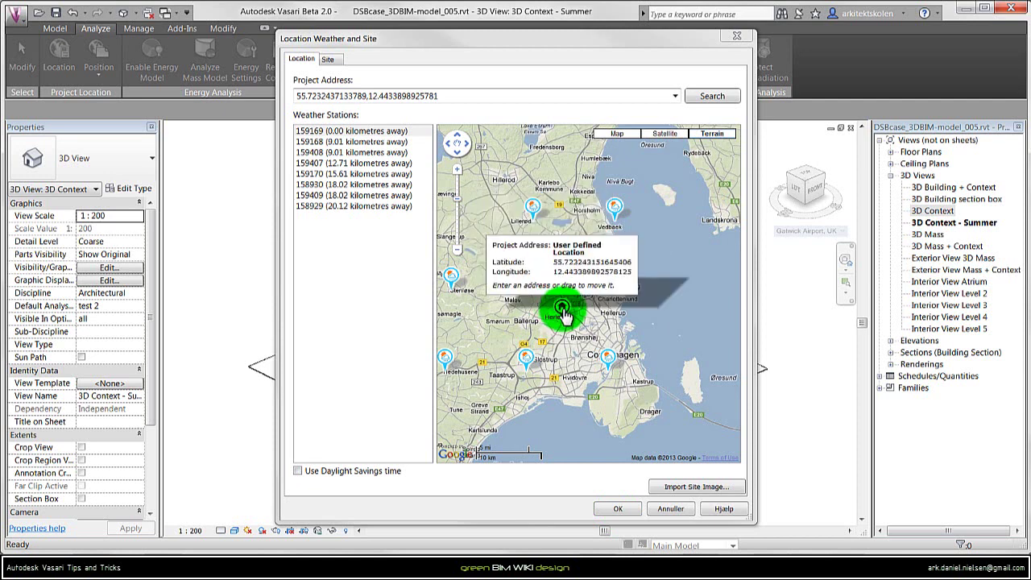
pyautogui.click(562, 310)
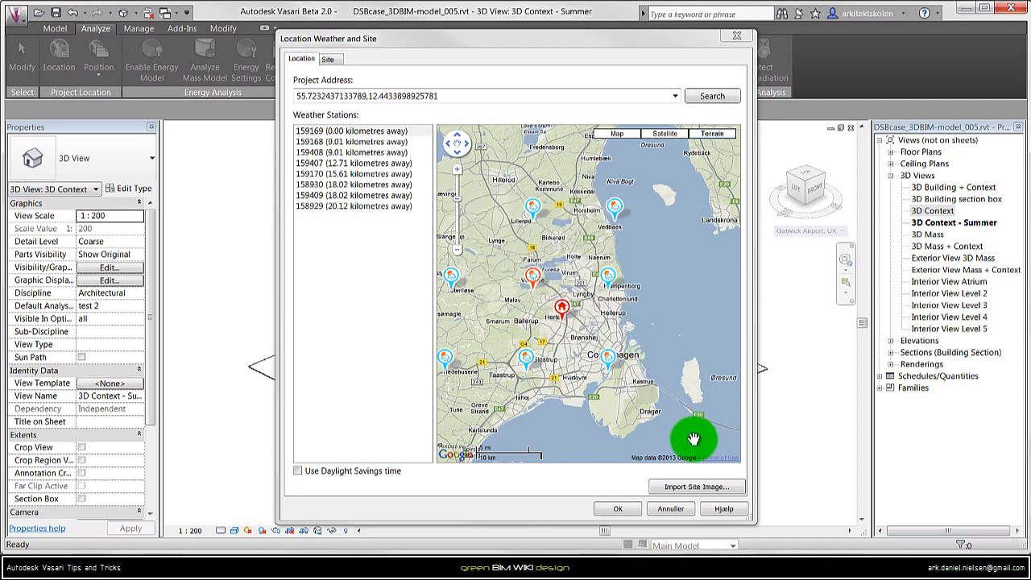
pyautogui.click(619, 509)
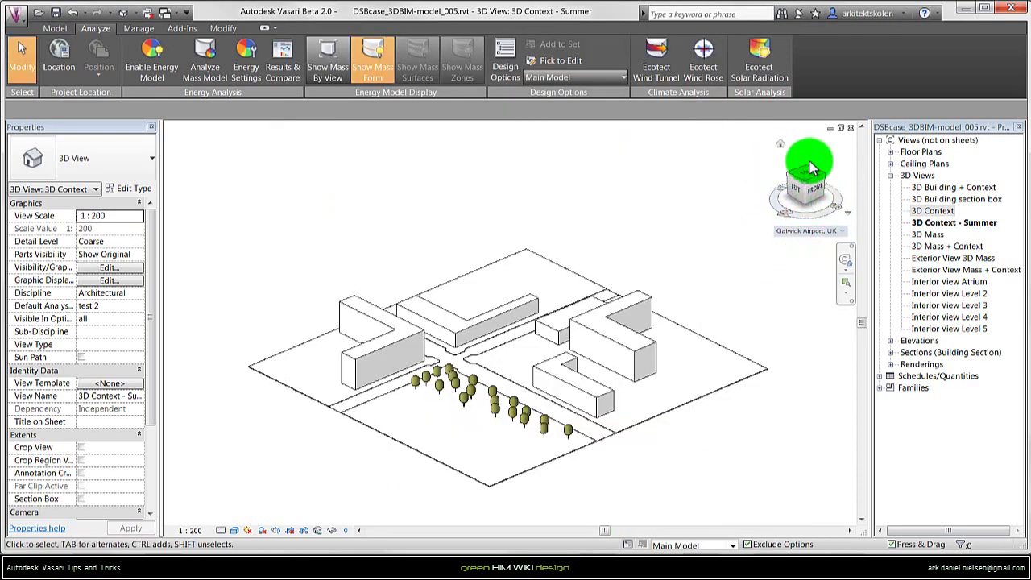
# Open the project location settings from the location label in the 3D view.
pyautogui.click(843, 232)
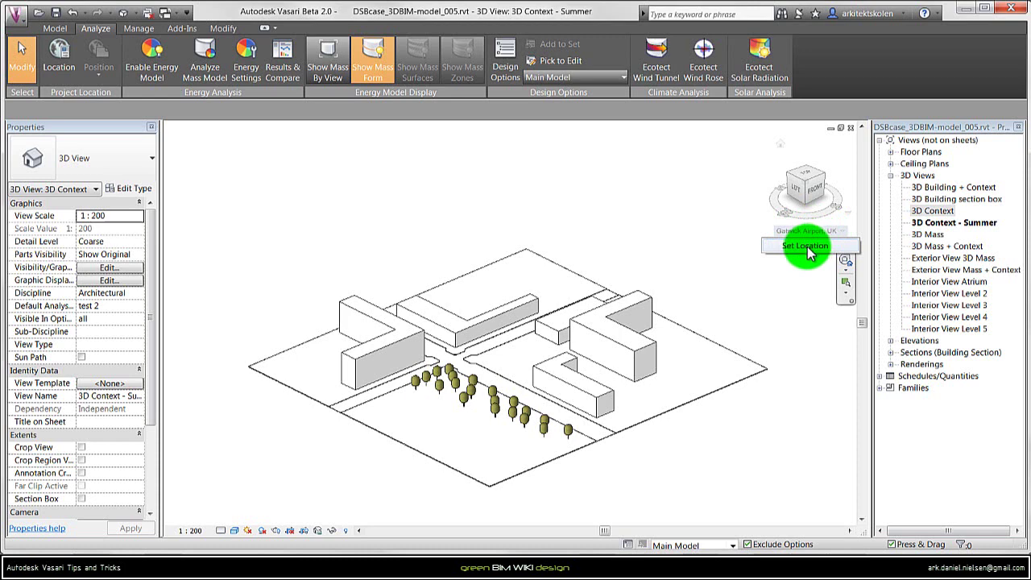
pyautogui.click(806, 247)
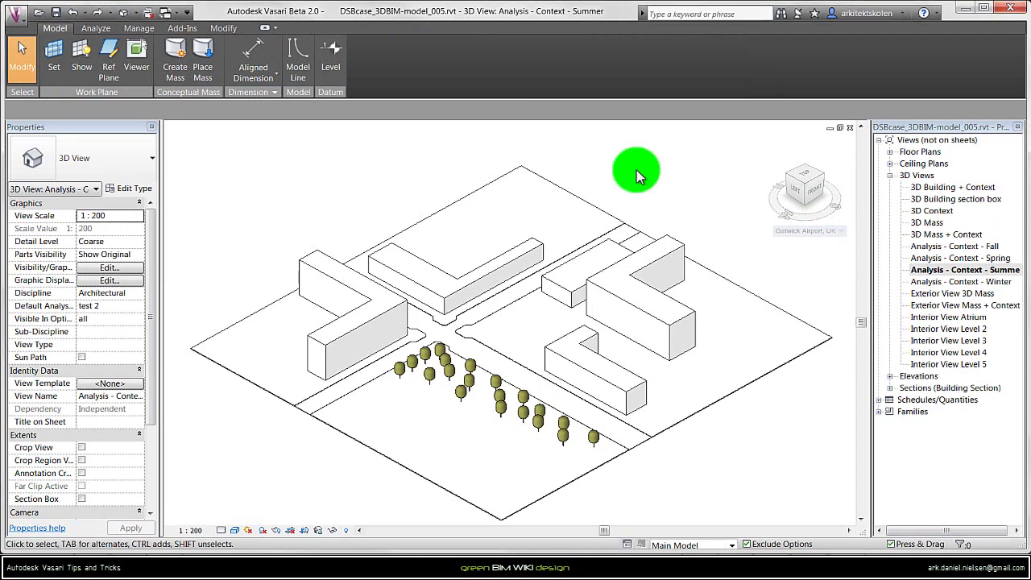
# Orient the Analysis - Context - Summer view to the top and rotate it 90 degrees clockwise.
pyautogui.click(806, 178)
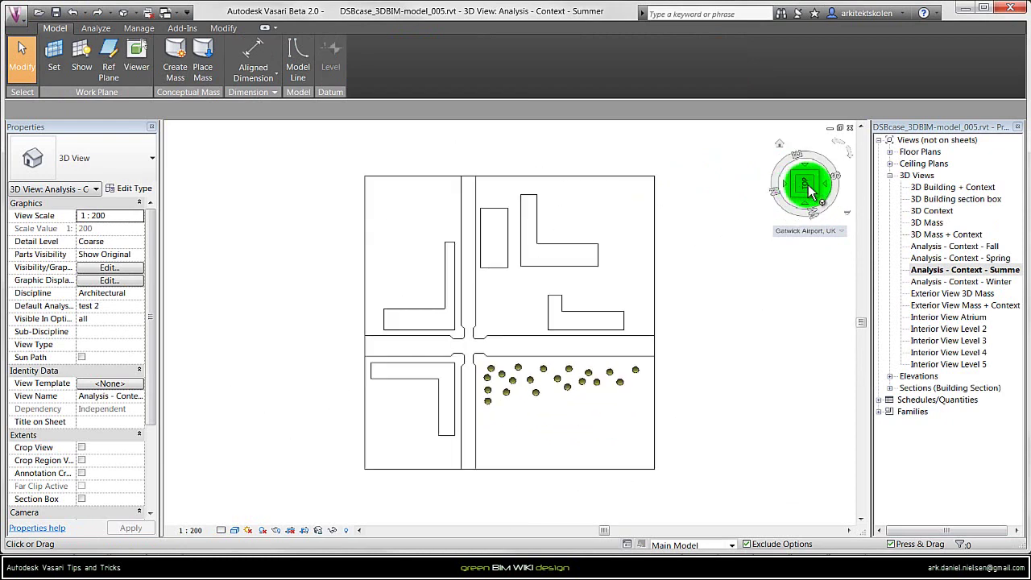
pyautogui.click(839, 149)
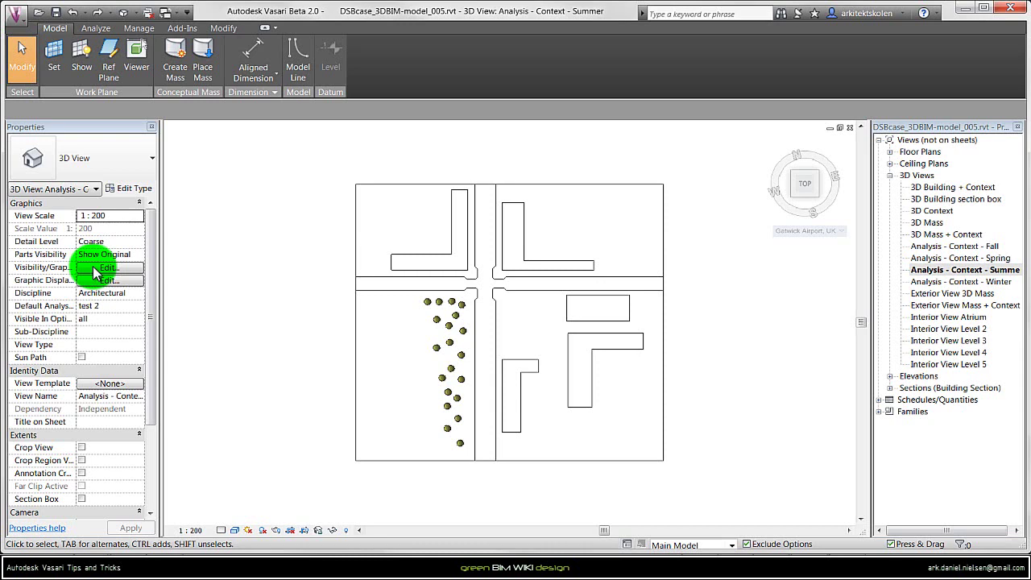
# Turn on the Project Base Point under the Site category in the view's visibility/graphic overrides.
pyautogui.click(94, 269)
pyautogui.click(374, 142)
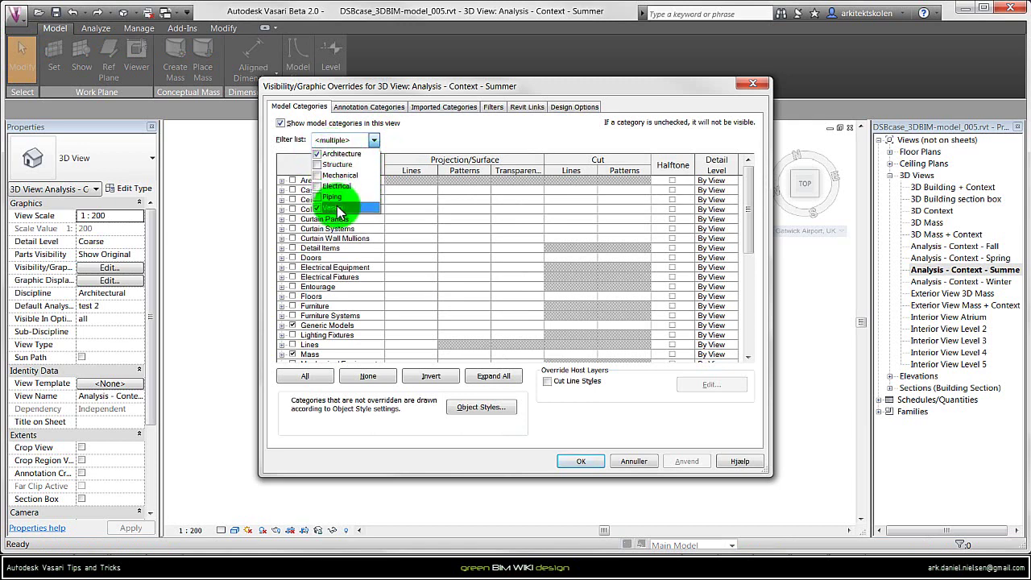
pyautogui.click(409, 142)
pyautogui.click(330, 287)
pyautogui.scroll(-5, 334, 290)
pyautogui.scroll(-2, 332, 290)
pyautogui.click(282, 267)
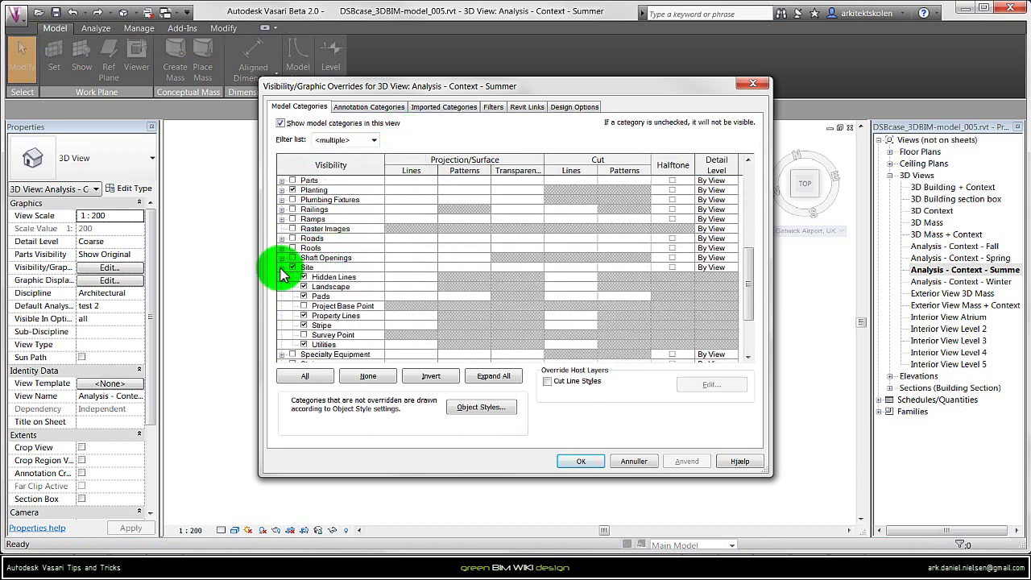
pyautogui.click(304, 306)
pyautogui.click(580, 461)
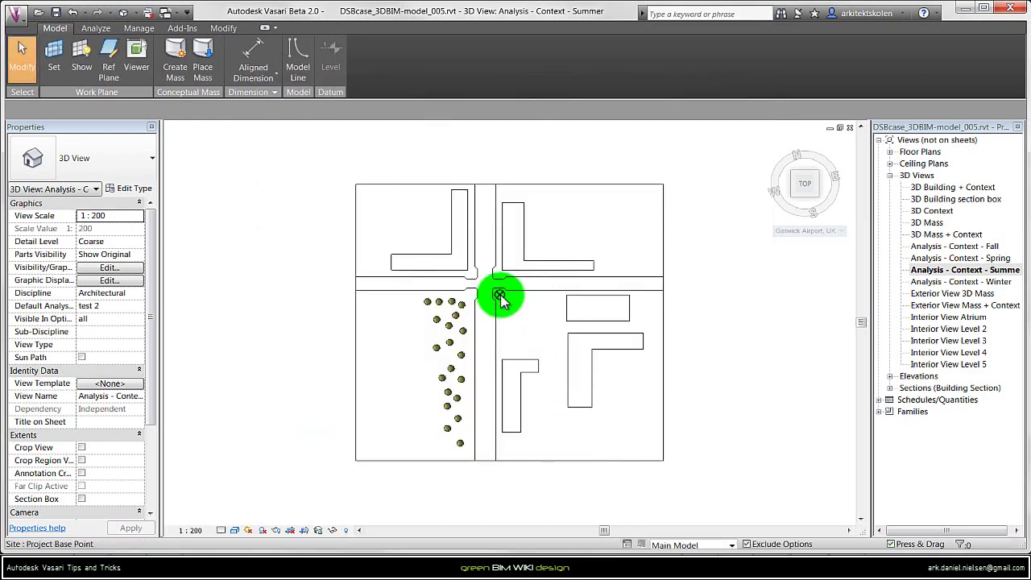
# Set the project base point's Angle to True North to 0°.
pyautogui.click(499, 296)
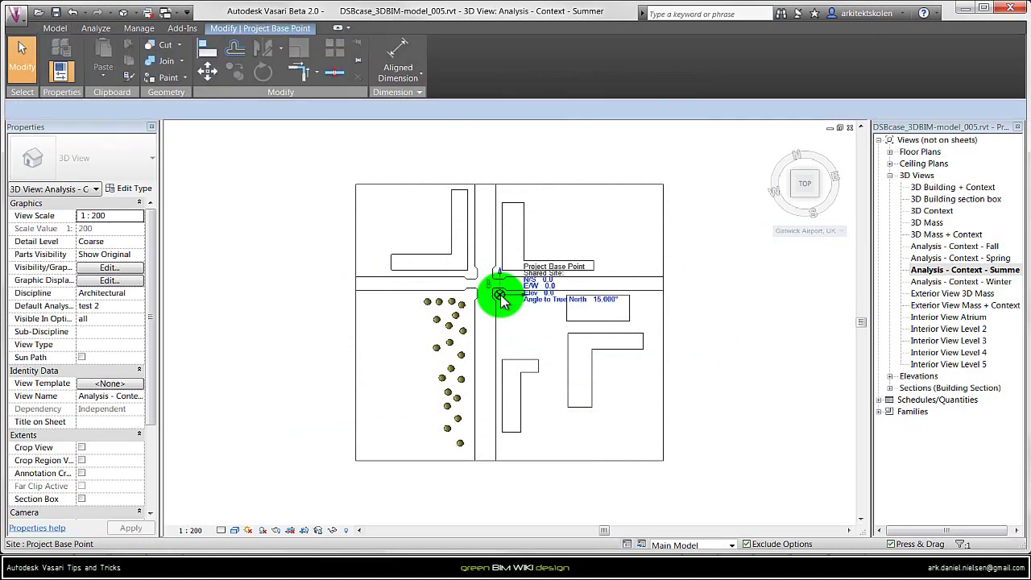
pyautogui.click(600, 302)
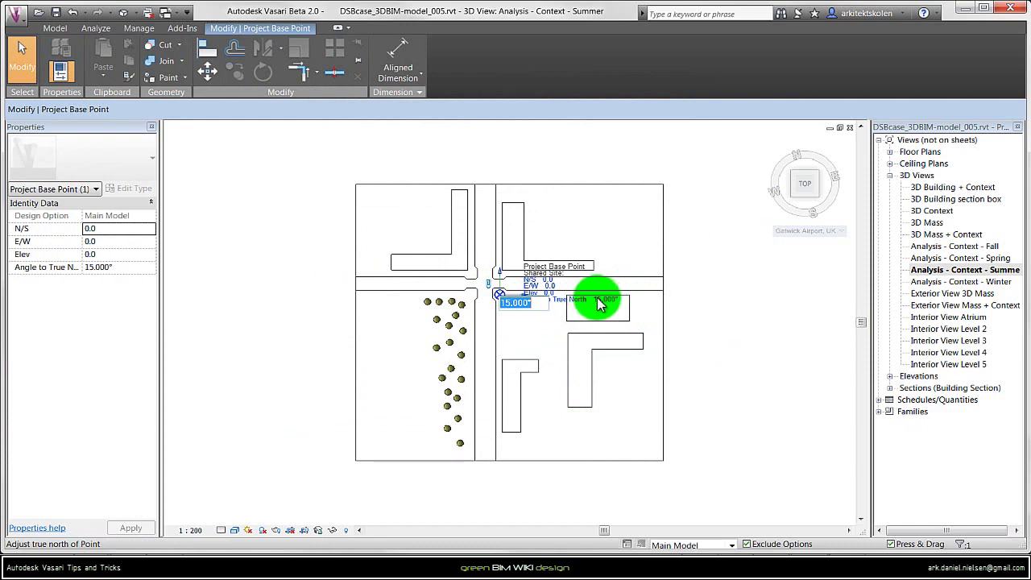
pyautogui.write('0')
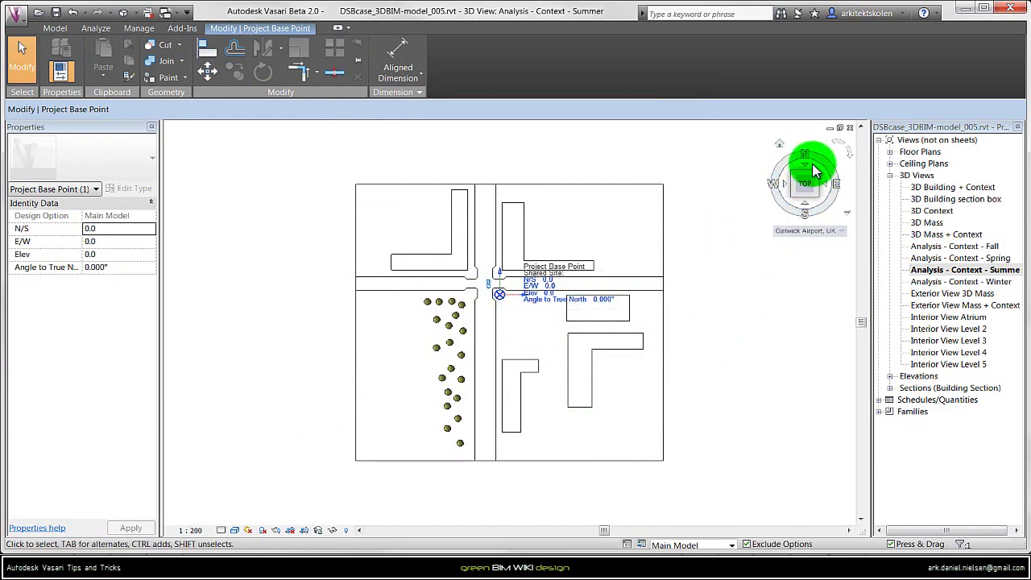
# Set the project base point's Angle to True North to 15° and deselect the point.
pyautogui.click(552, 299)
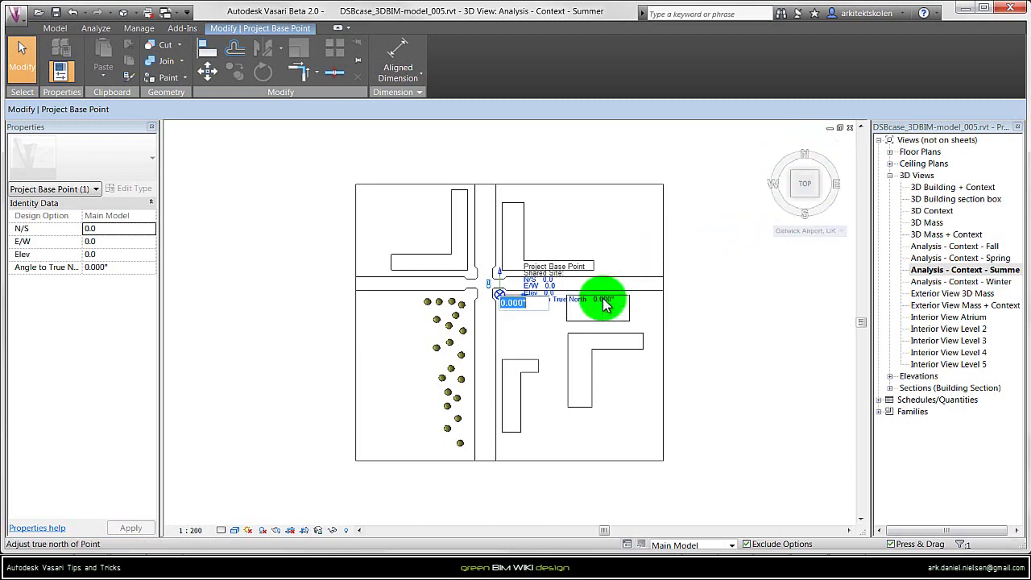
pyautogui.write('15')
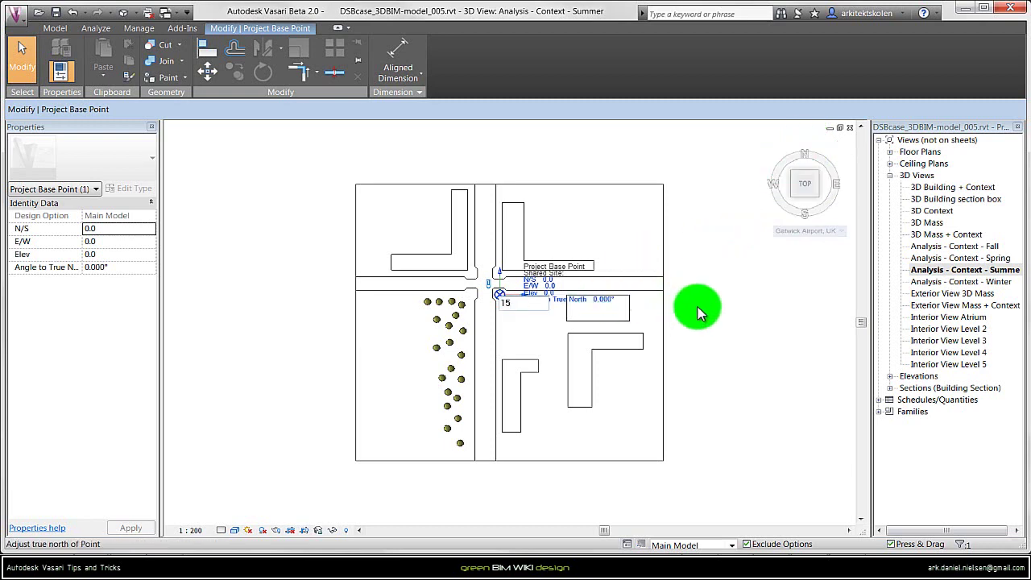
pyautogui.press('Return')
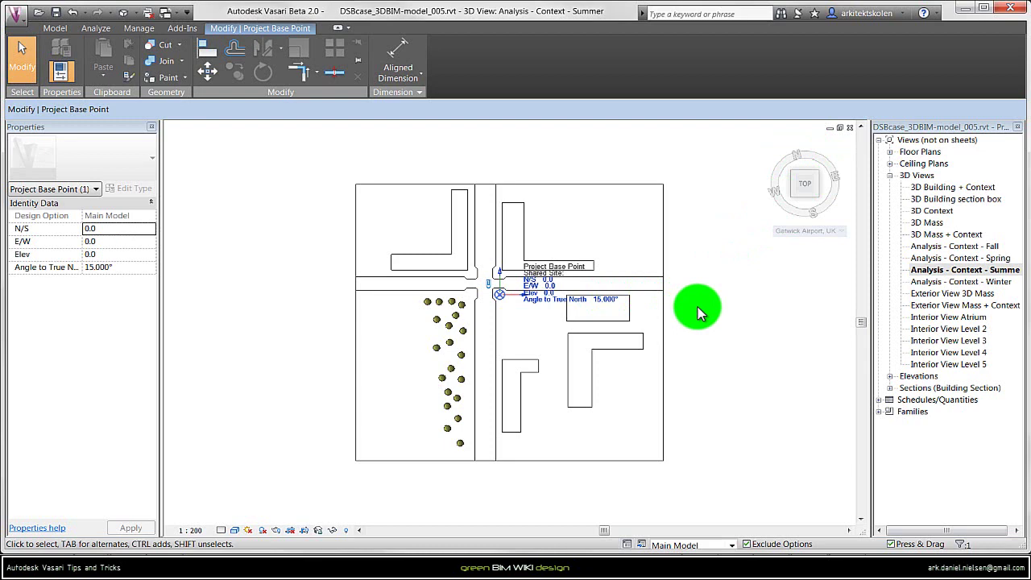
pyautogui.click(701, 300)
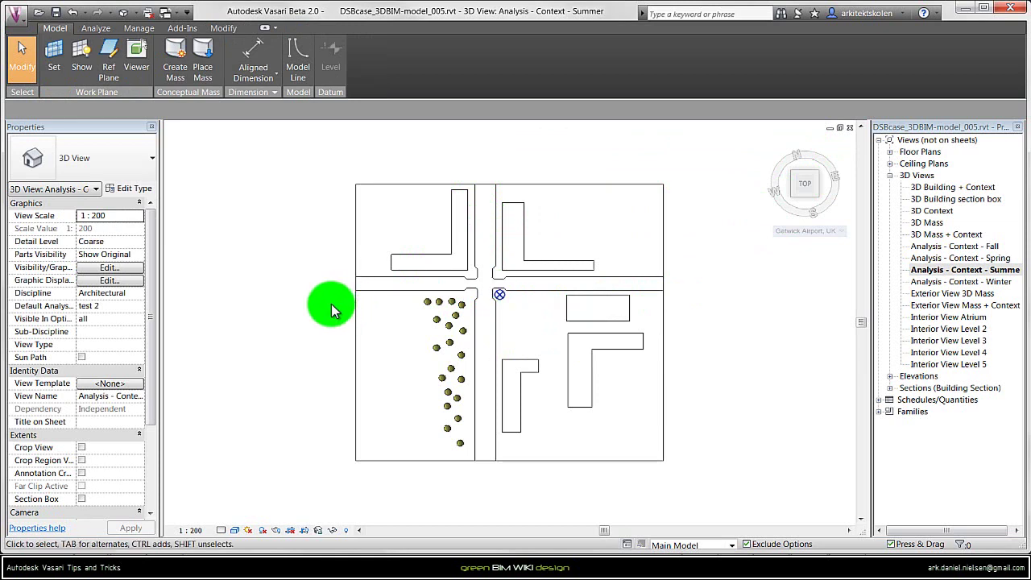
# Hide the Site category in the Analysis - Context - Summer view's visibility/graphic overrides.
pyautogui.press('v')
pyautogui.press('g')
pyautogui.scroll(-2, 339, 331)
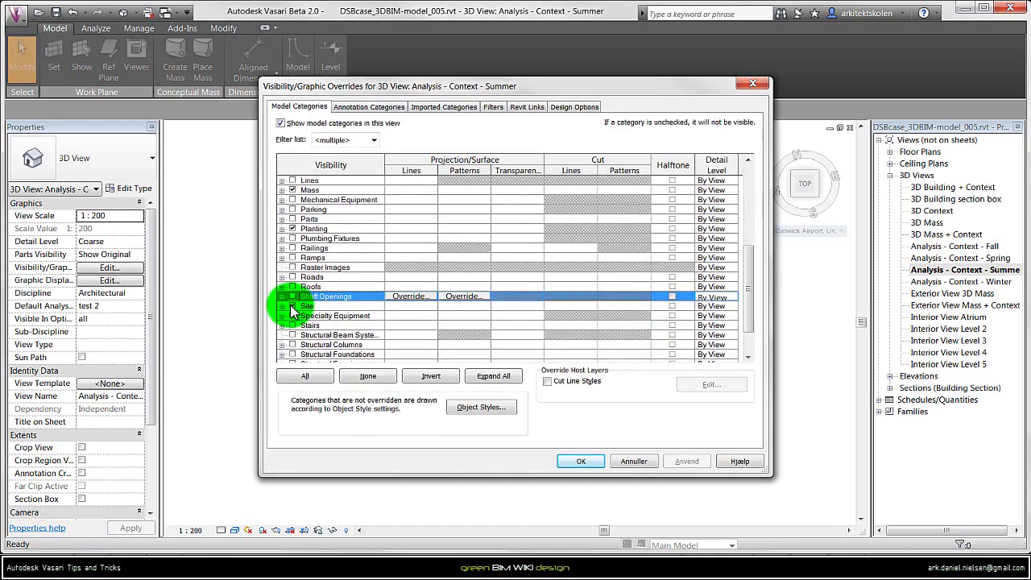
pyautogui.click(305, 306)
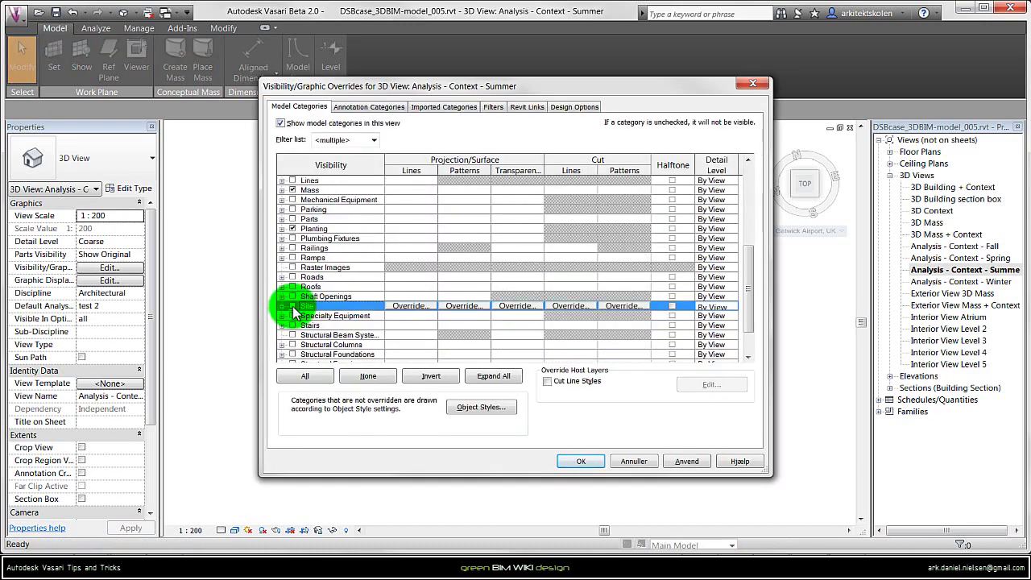
pyautogui.click(581, 461)
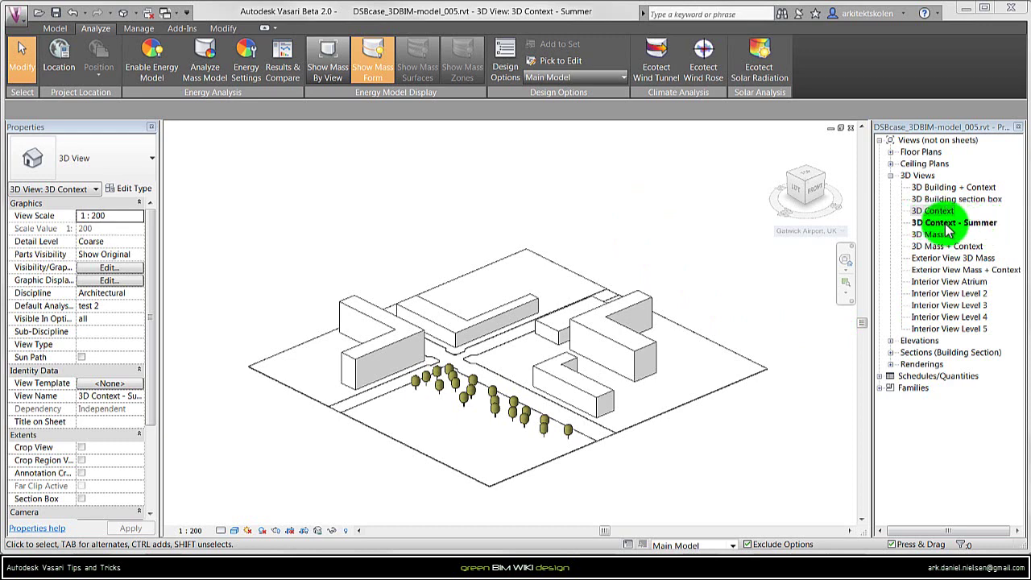
# Duplicate the 3D Context - Summer view.
pyautogui.rightClick(946, 224)
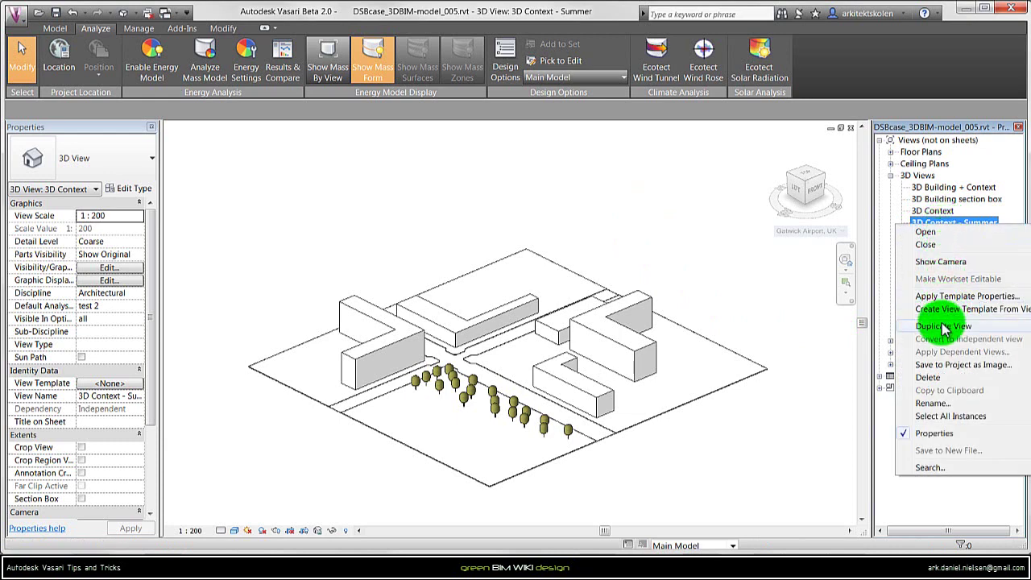
pyautogui.moveTo(943, 326)
pyautogui.click(853, 329)
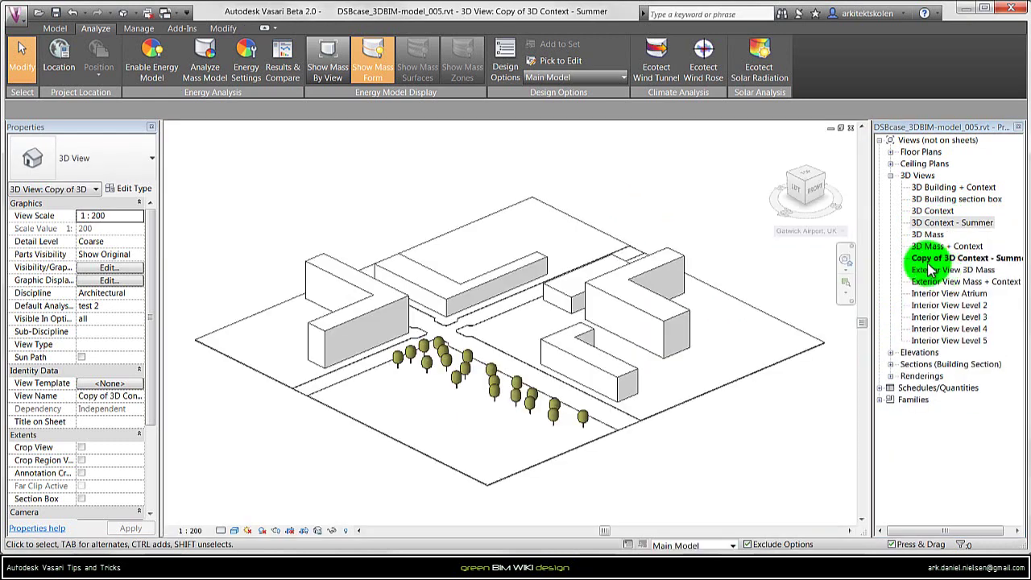
# Rename the duplicated 3D context view as Context - Winter.
pyautogui.rightClick(902, 258)
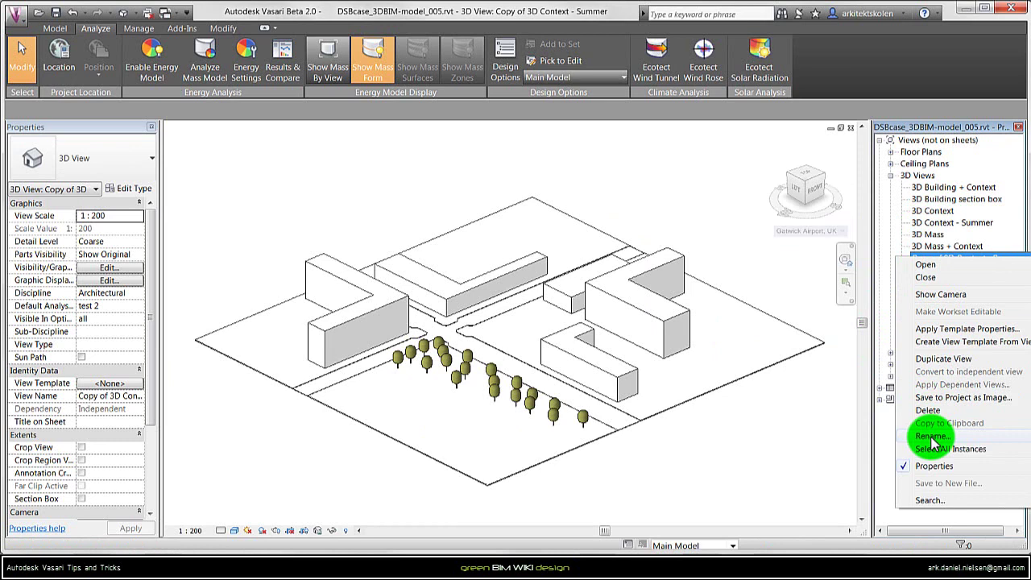
pyautogui.click(933, 437)
pyautogui.moveTo(514, 271); pyautogui.dragTo(594, 275)
pyautogui.press('BackSpace')
pyautogui.write('Winter')
pyautogui.press('Return')
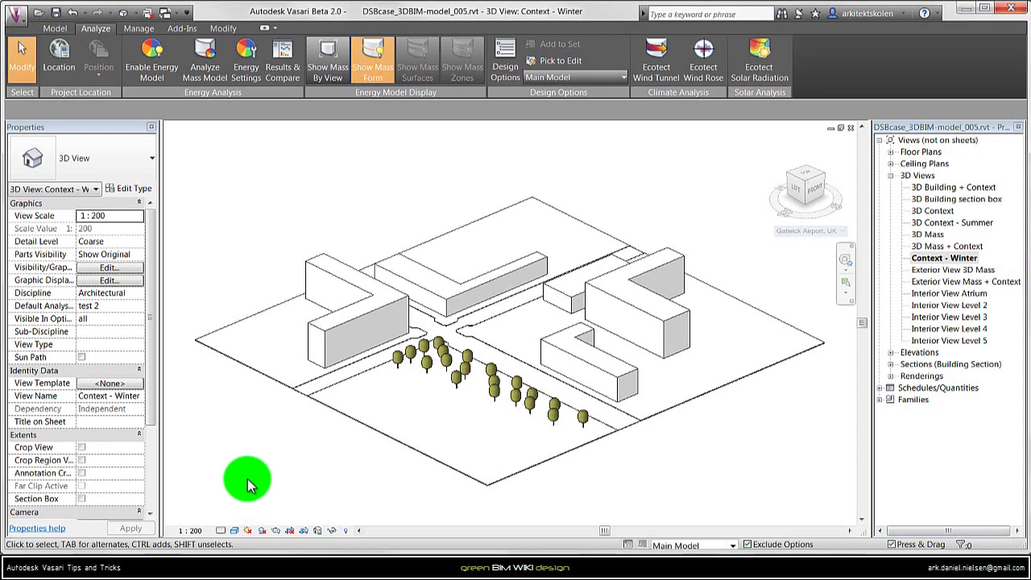
# Turn on the sun path in the Context - Winter view and choose the single-day Winter Solstice Solar Study preset in its sun settings.
pyautogui.click(249, 532)
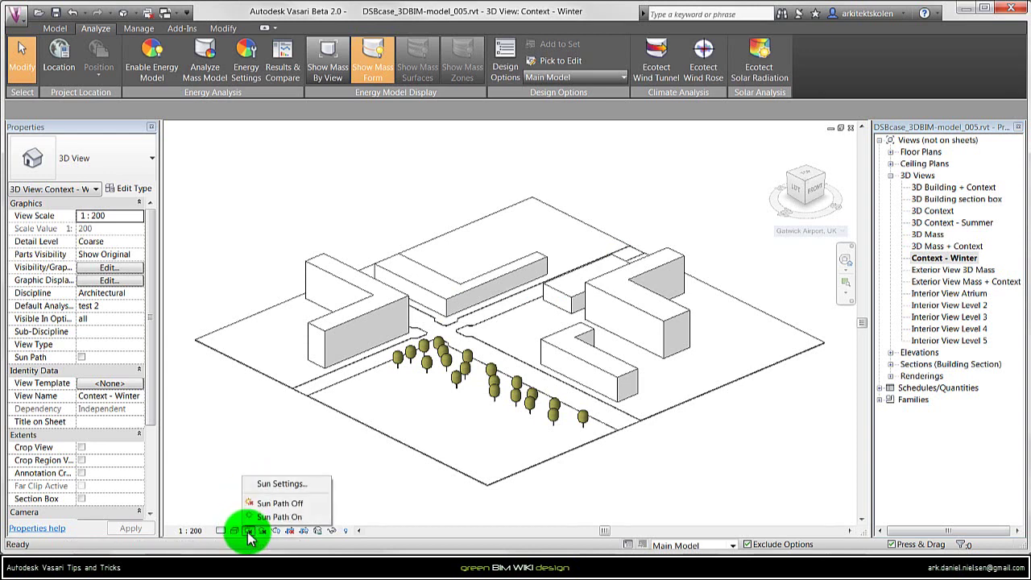
pyautogui.click(285, 516)
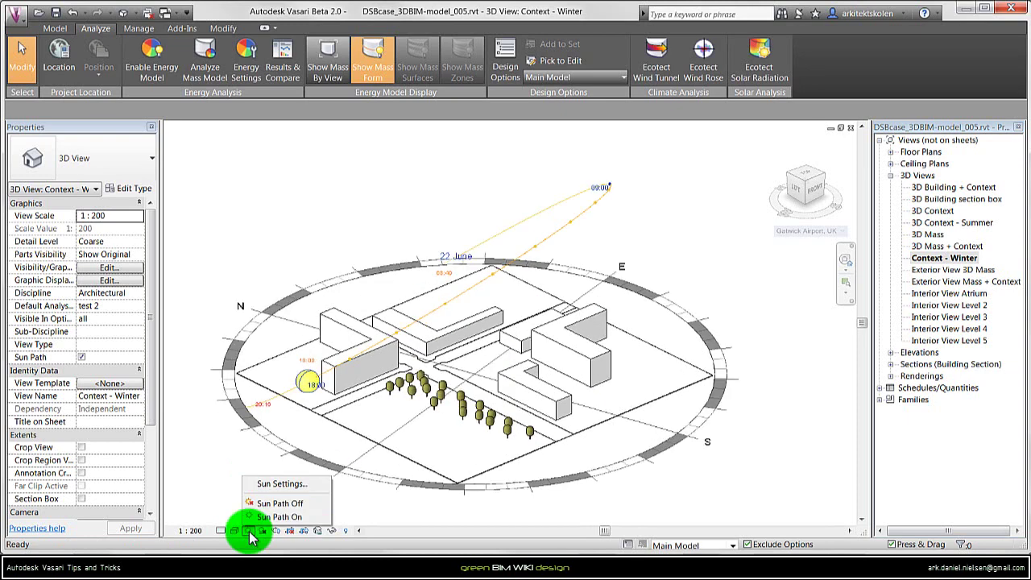
pyautogui.click(287, 487)
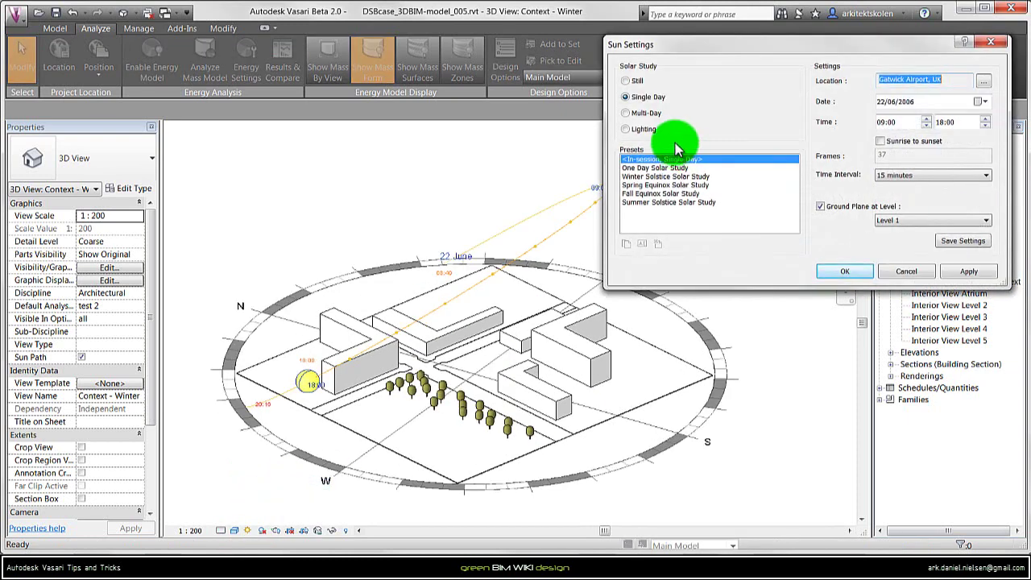
pyautogui.click(649, 176)
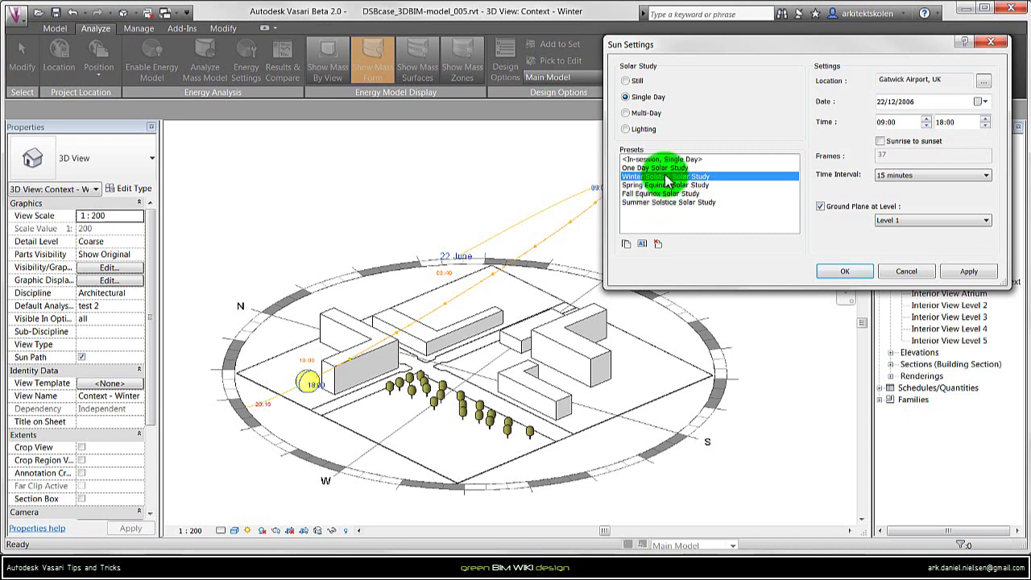
pyautogui.click(663, 168)
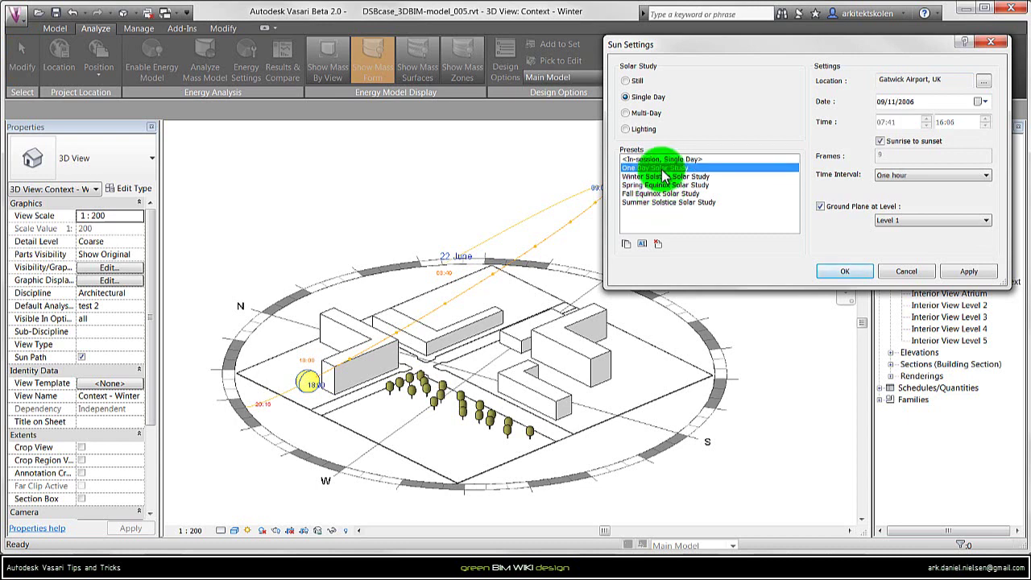
pyautogui.click(664, 176)
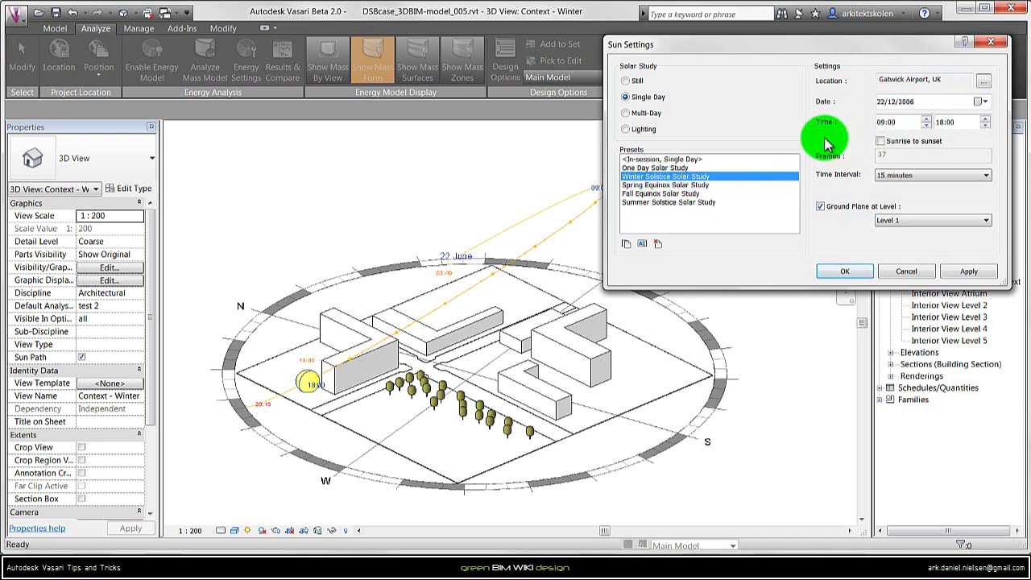
# Compare the Spring Equinox, Fall Equinox and Summer Solstice presets, and apply the Winter Solstice Solar Study to the Context - Winter view.
pyautogui.click(679, 185)
pyautogui.press('Up')
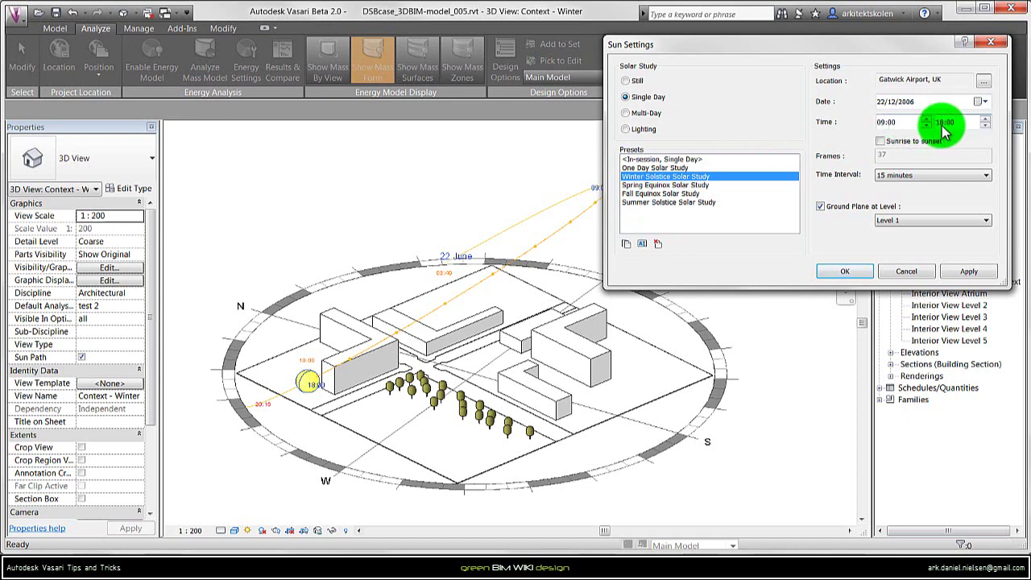
pyautogui.click(692, 186)
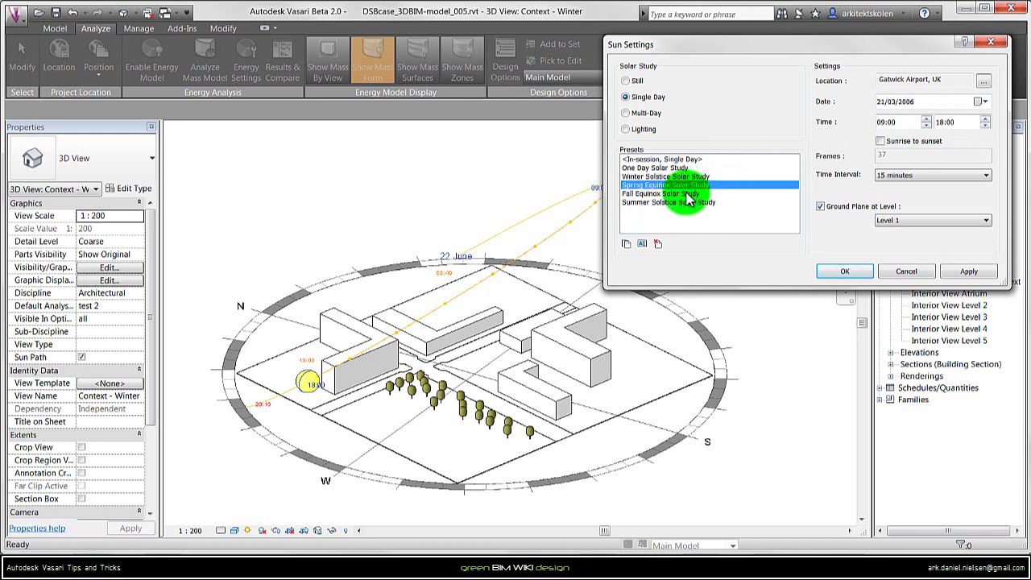
pyautogui.click(687, 195)
pyautogui.click(683, 202)
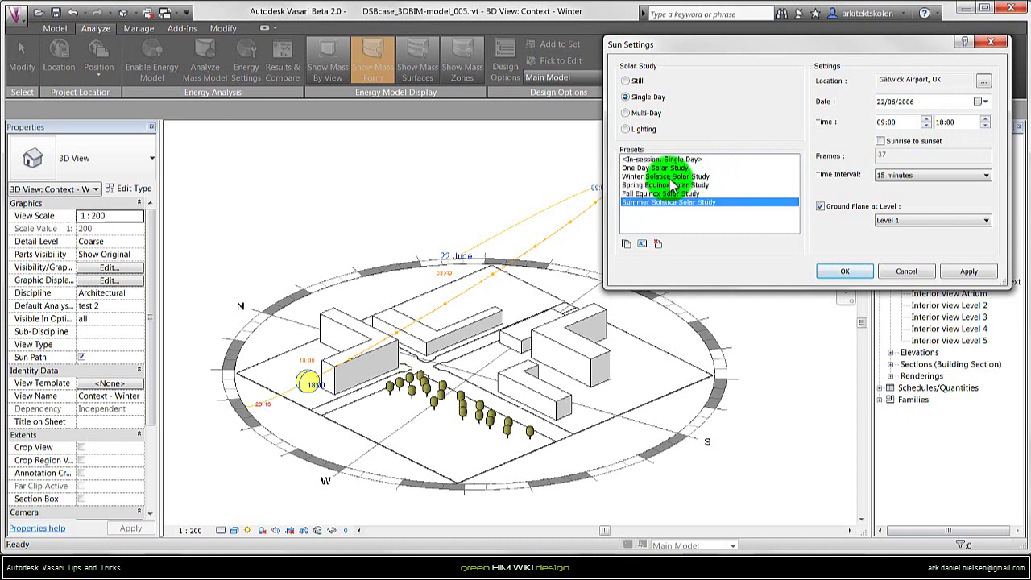
pyautogui.click(673, 177)
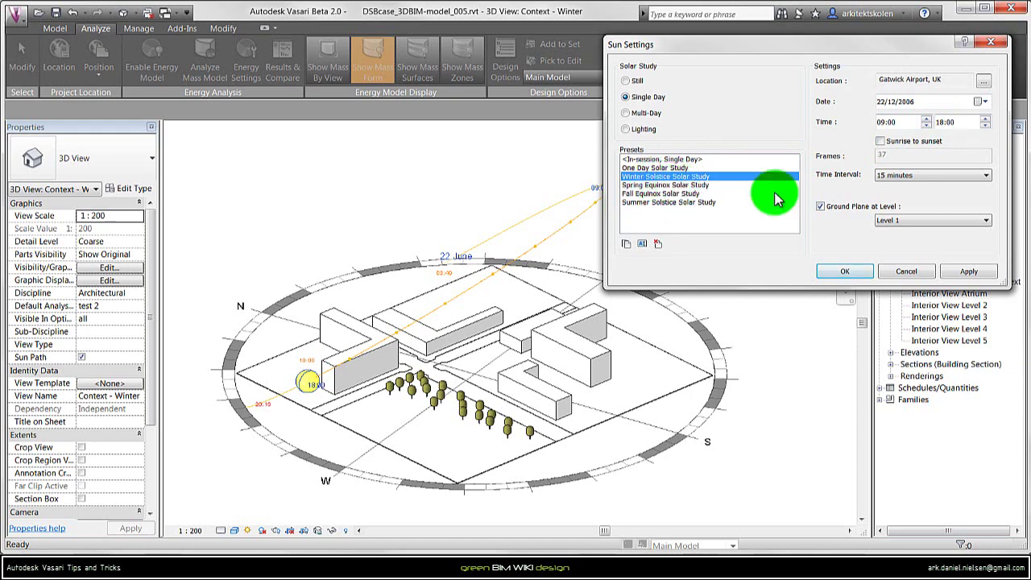
pyautogui.click(844, 271)
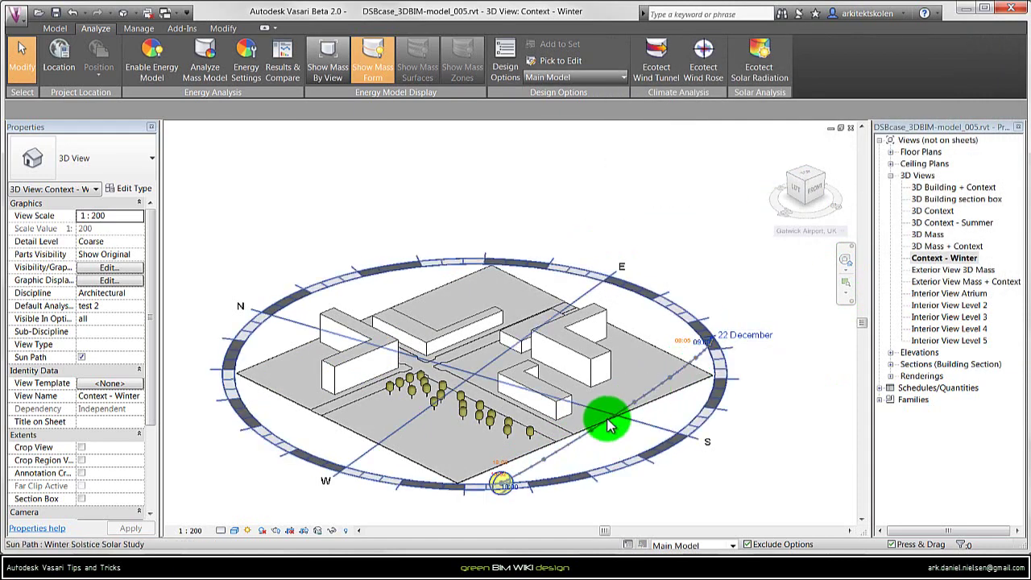
pyautogui.click(798, 188)
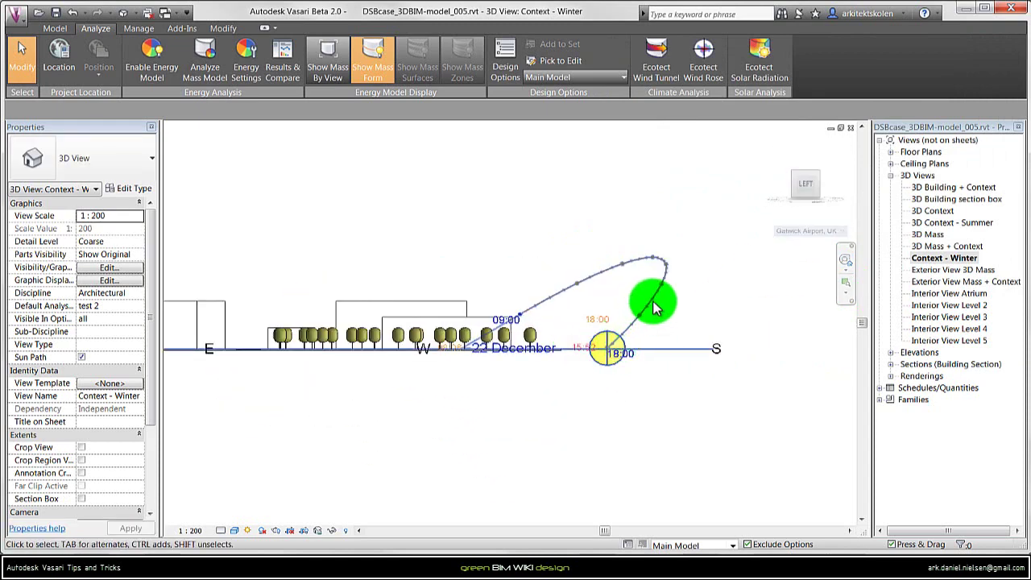
pyautogui.keyDown('shift'); pyautogui.moveTo(702, 288); pyautogui.dragTo(677, 259, button='middle'); pyautogui.keyUp('shift')
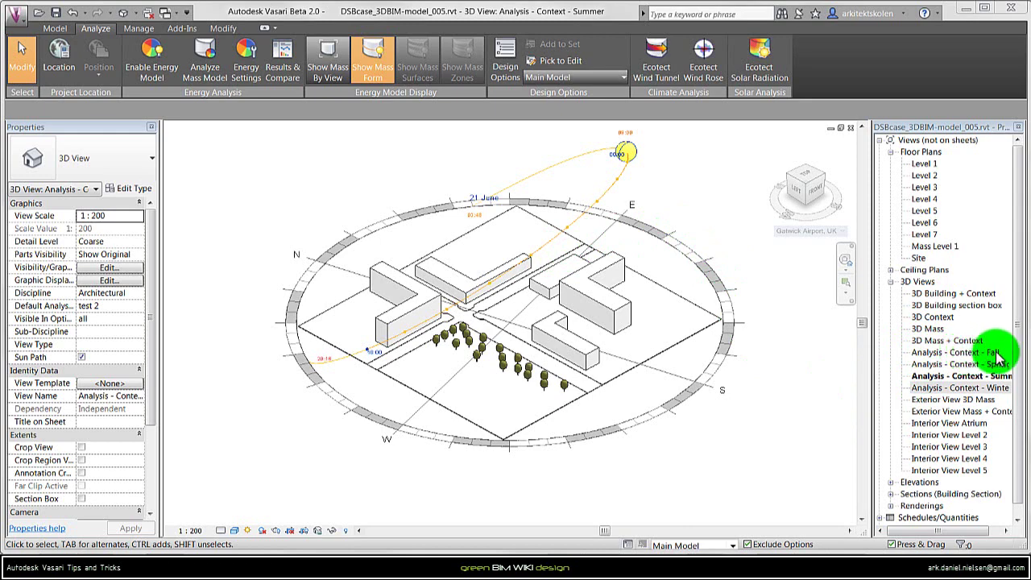
# Duplicate the Site floor plan view.
pyautogui.click(919, 257)
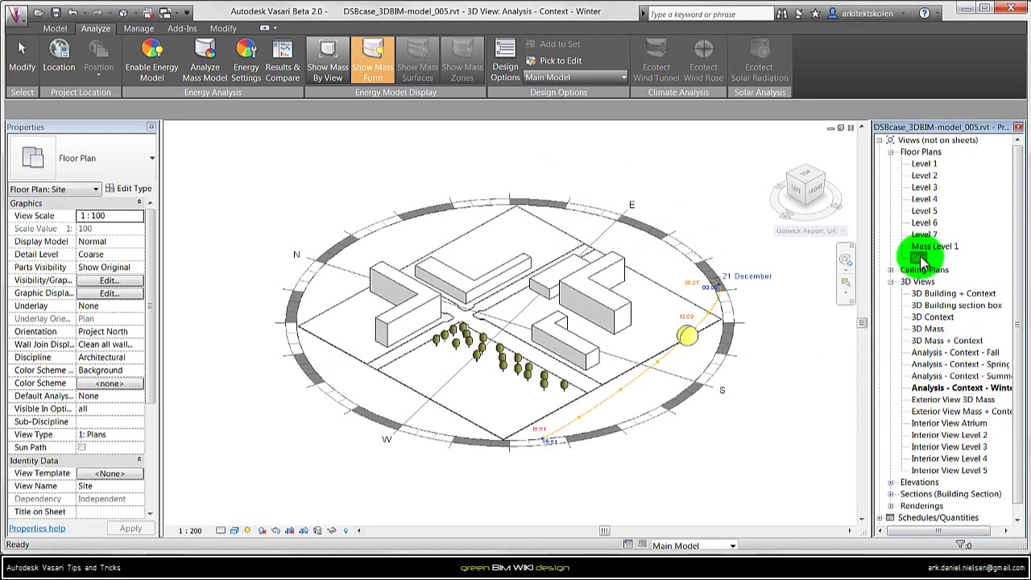
pyautogui.rightClick(919, 259)
pyautogui.moveTo(933, 356)
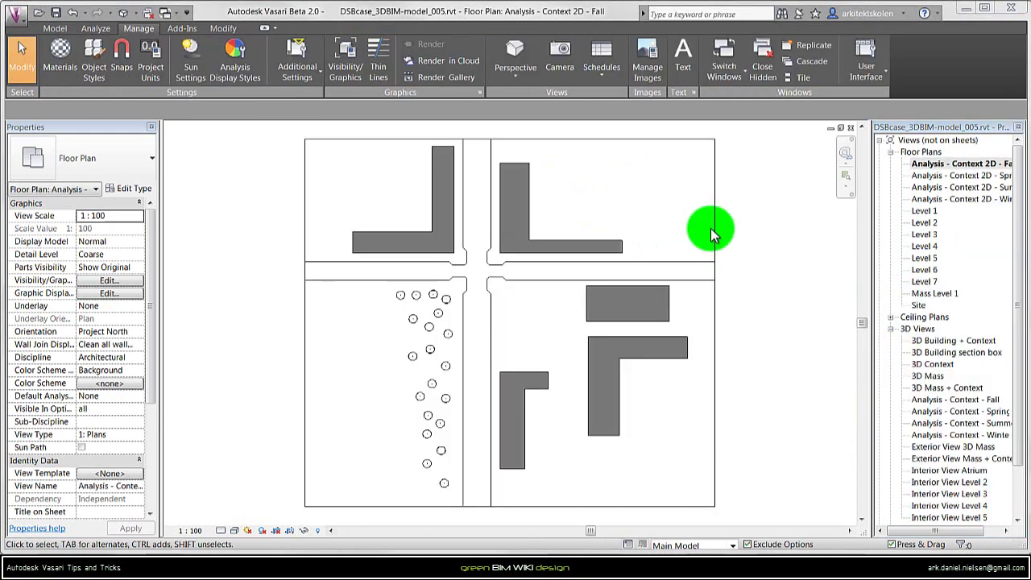
# Turn on the sun path in the Analysis - Context 2D - Fall plan and apply the single-day Fall Equinox Solar Study preset.
pyautogui.click(249, 530)
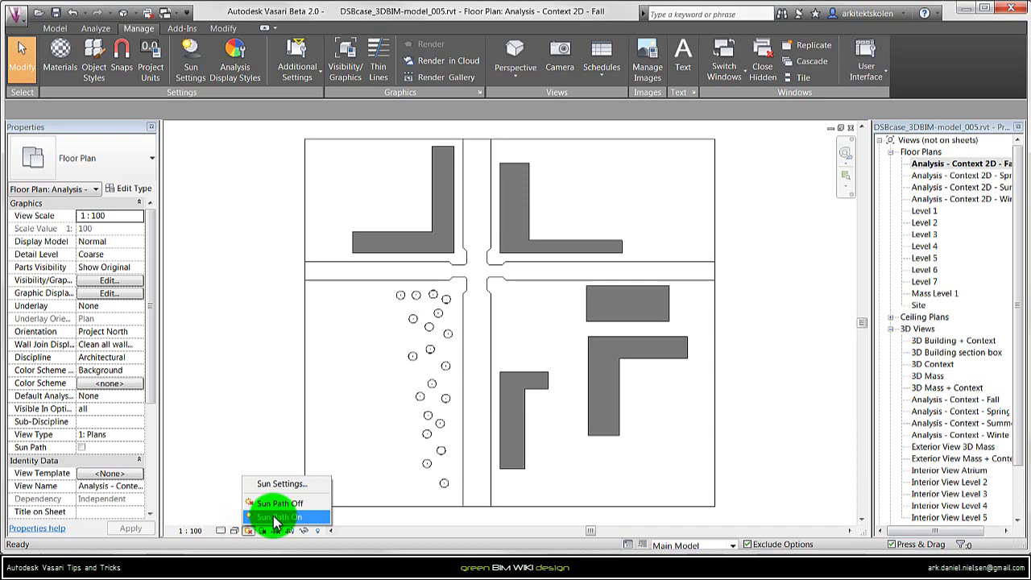
pyautogui.click(274, 518)
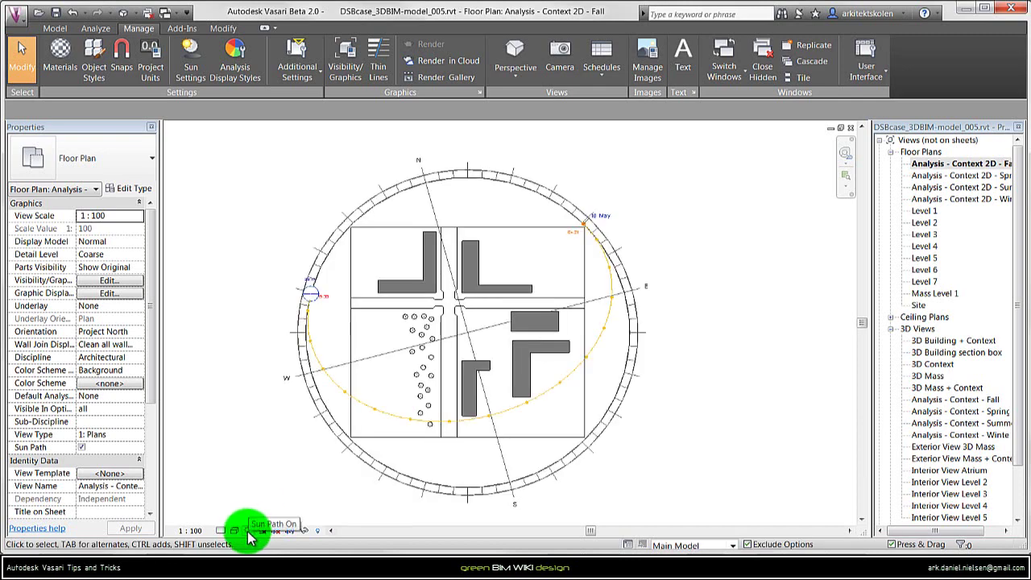
pyautogui.click(249, 531)
pyautogui.click(284, 485)
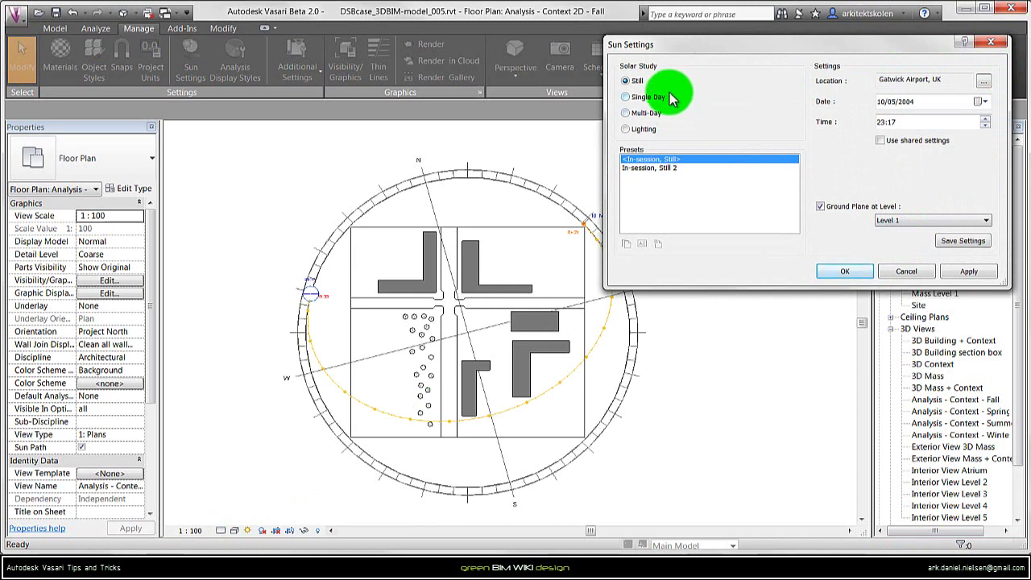
pyautogui.click(628, 97)
pyautogui.click(661, 194)
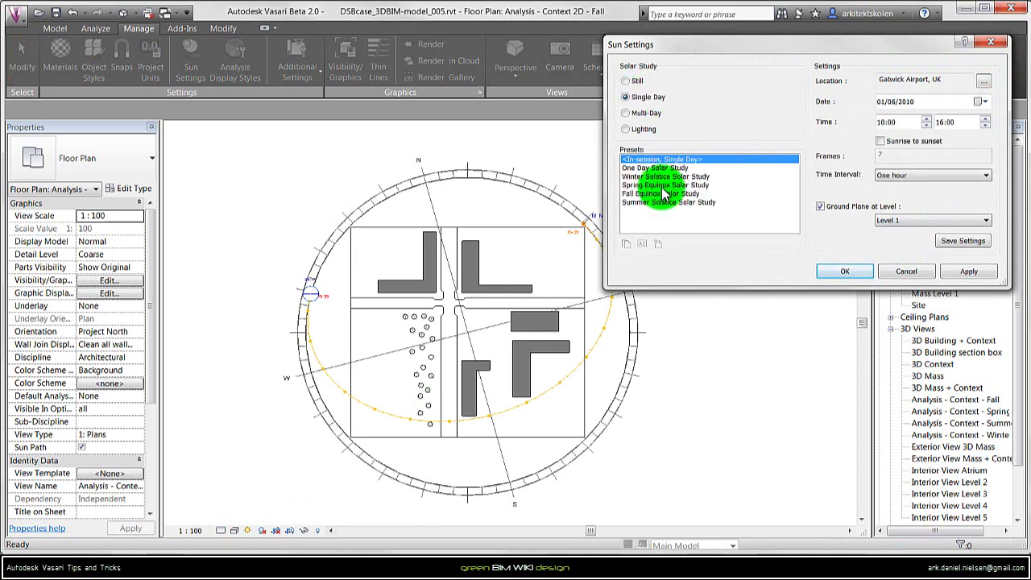
pyautogui.click(839, 271)
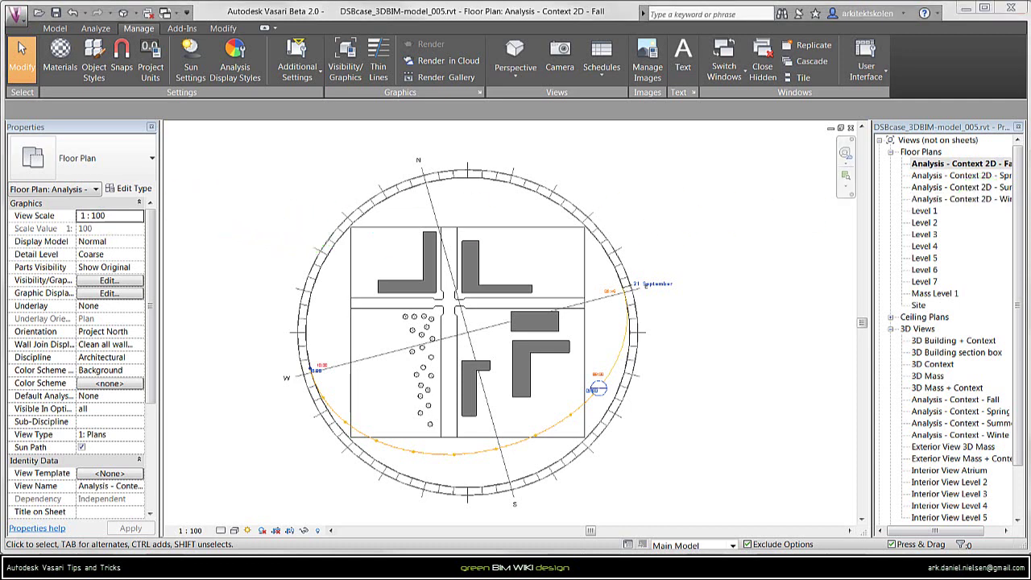
pyautogui.click(369, 190)
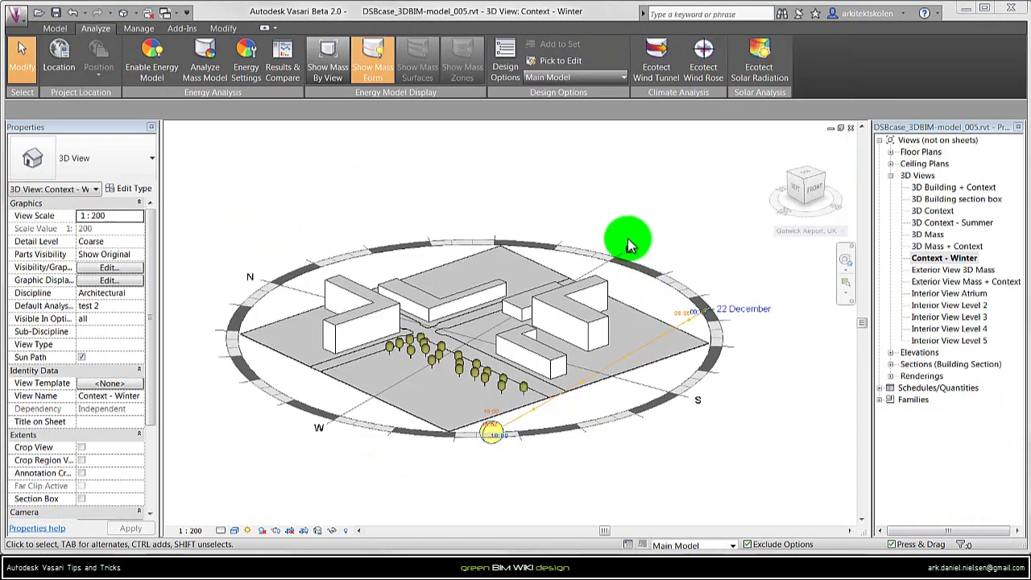
pyautogui.keyDown('shift'); pyautogui.moveTo(605, 221); pyautogui.dragTo(293, 368, button='middle'); pyautogui.keyUp('shift')
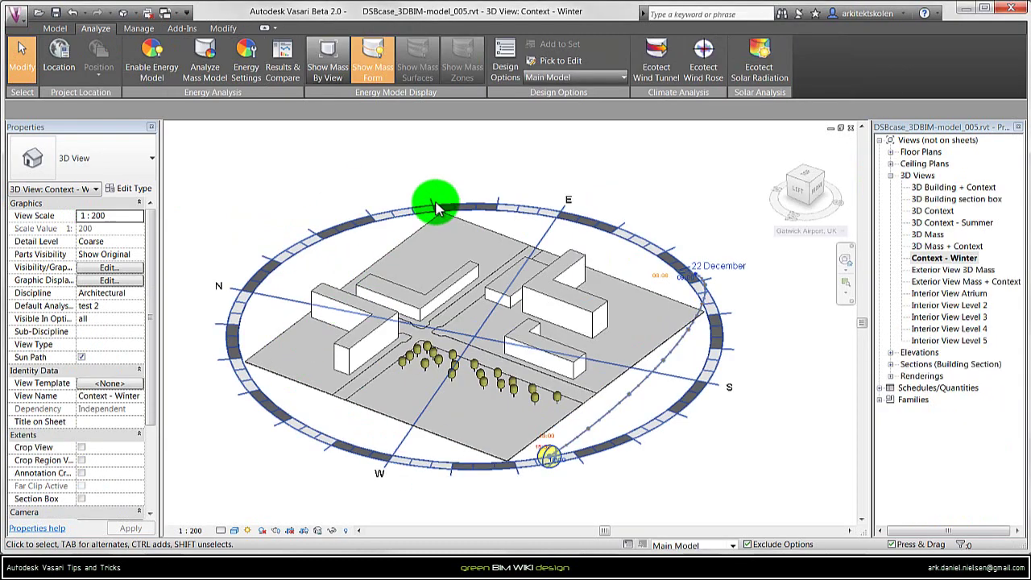